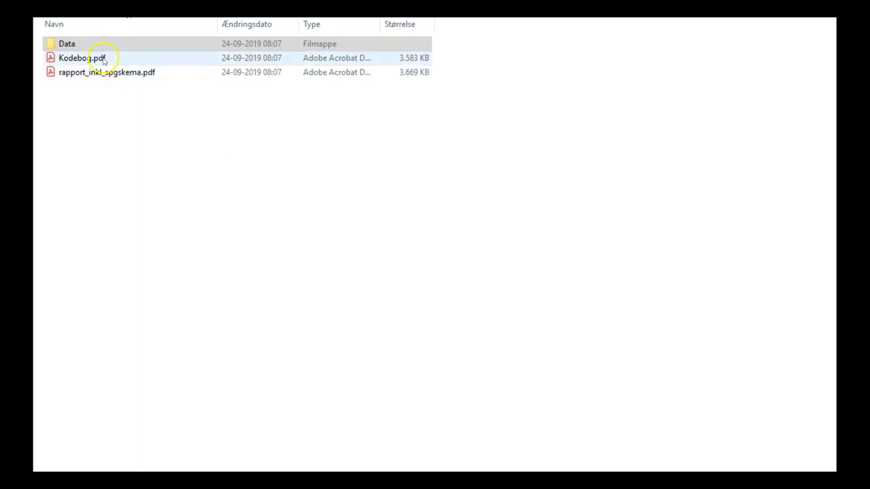
Navigate into the Data folder, then the Komma-separeret folder that holds data31083.csv
{"action": "left_click", "coordinate": [77, 47]}
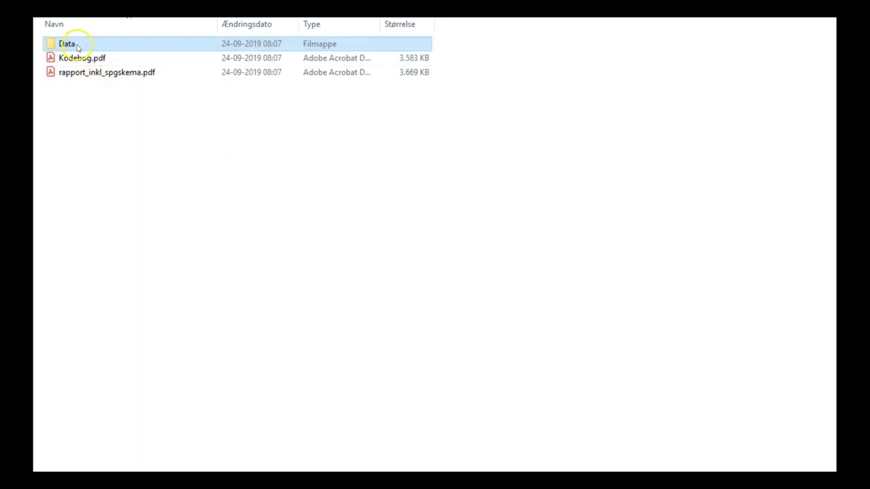
{"action": "double_click", "coordinate": [78, 46]}
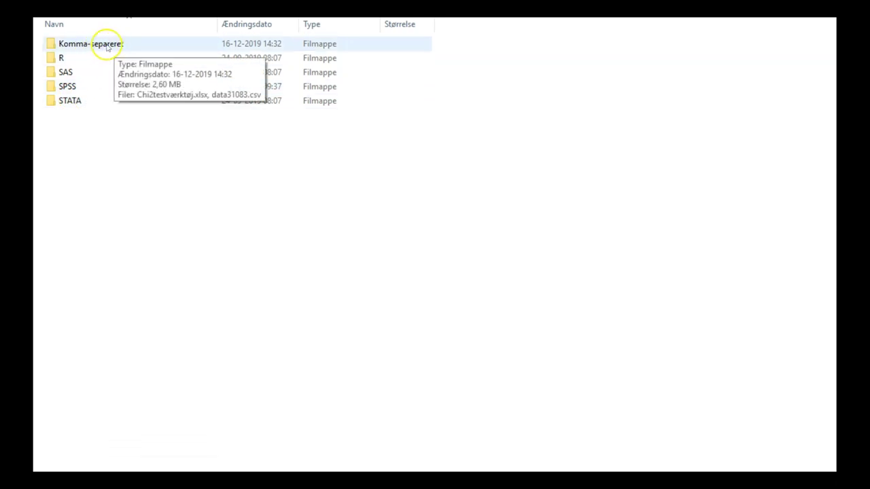
{"action": "double_click", "coordinate": [106, 44]}
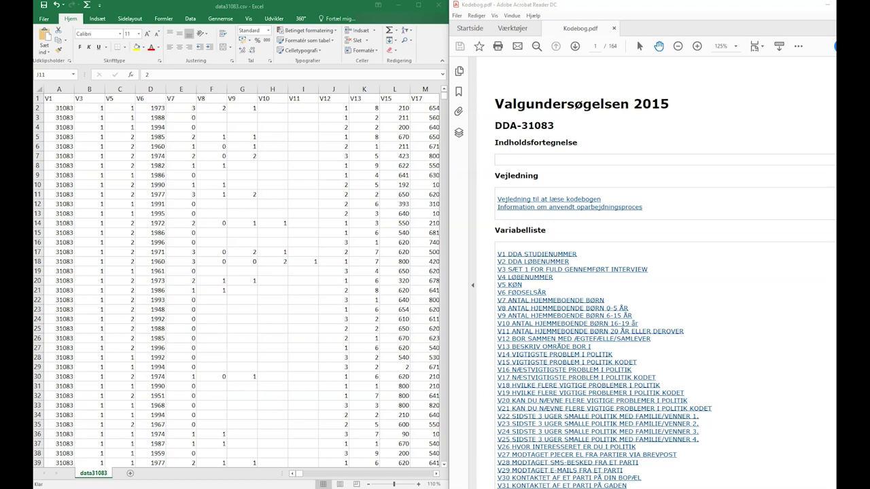
{"action": "left_click", "coordinate": [510, 285]}
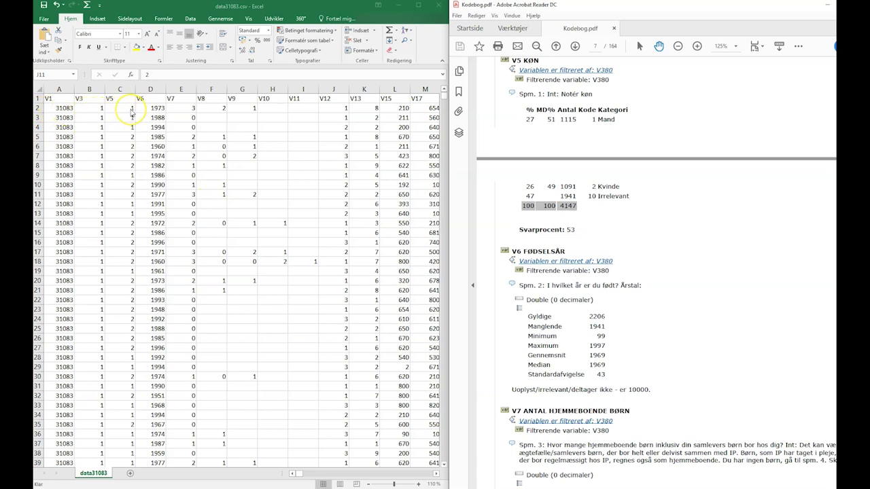
{"action": "key", "text": "Home"}
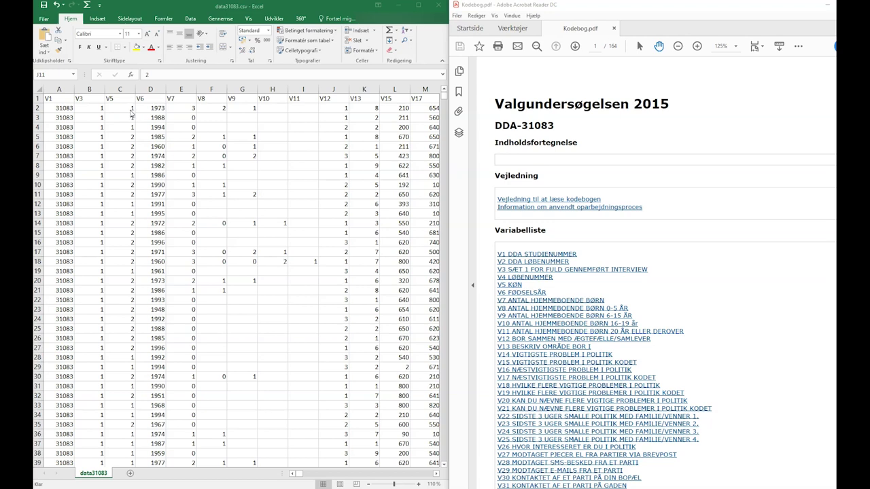
Insert a pivot table from the data31083 range $A$1:$NO$4148 on a new sheet, Ark4
{"action": "left_click", "coordinate": [98, 21]}
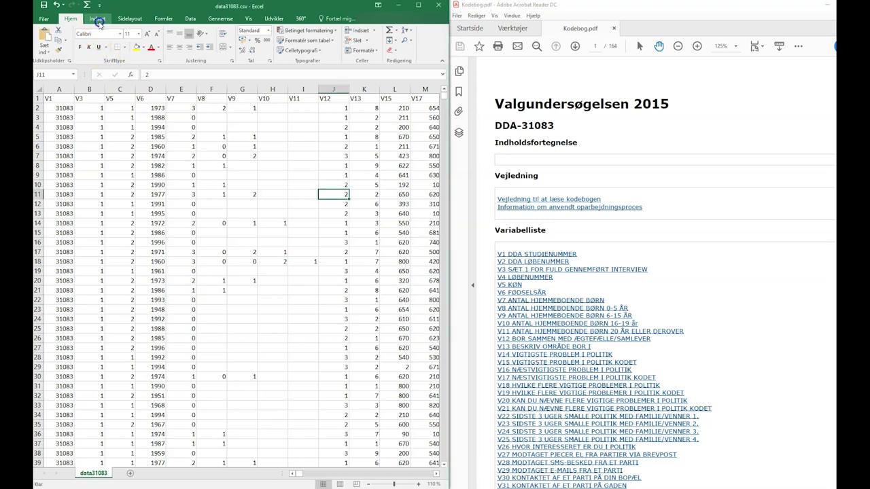
{"action": "left_click", "coordinate": [99, 21]}
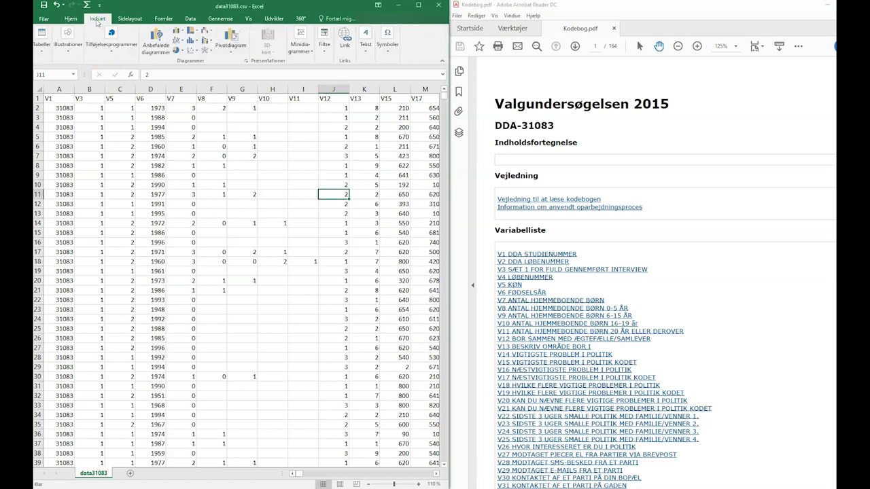
{"action": "left_click", "coordinate": [43, 48]}
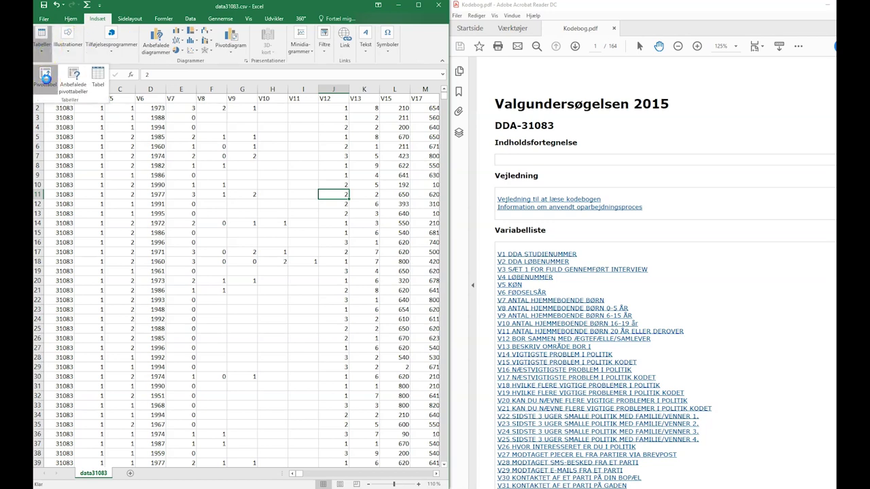
{"action": "left_click", "coordinate": [46, 79]}
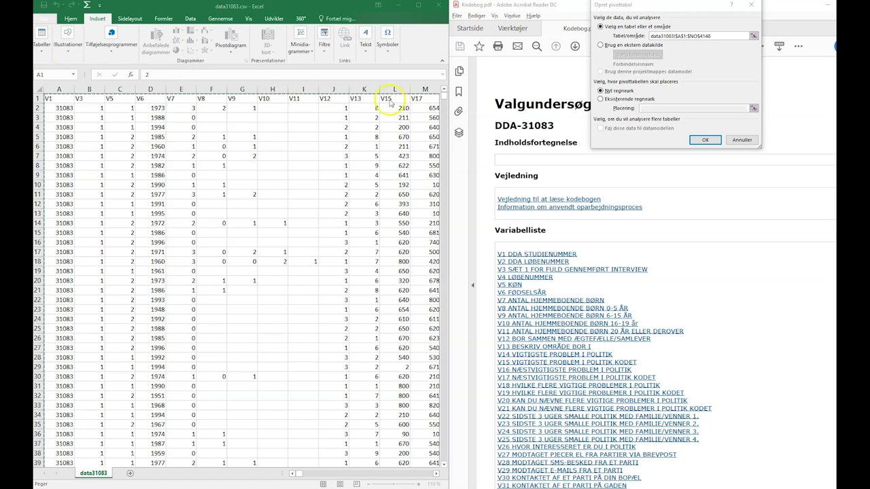
{"action": "left_click", "coordinate": [701, 139]}
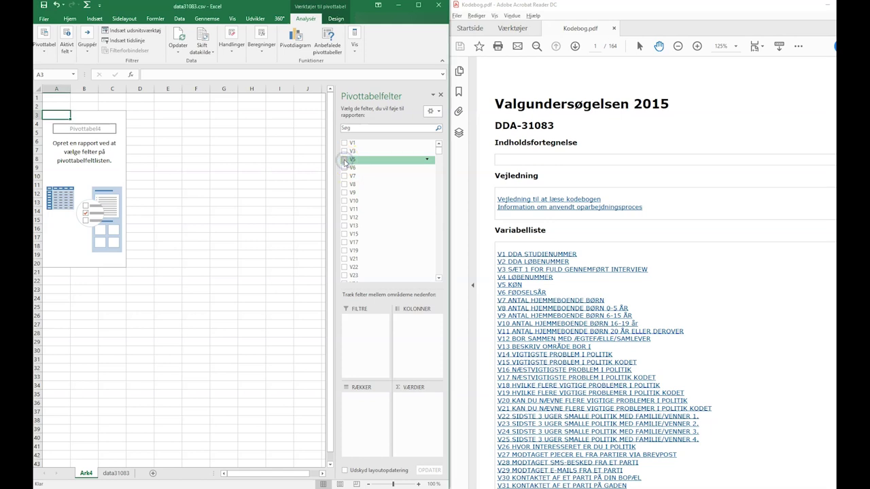
Put V5 in the columns and count it in values: 1115, 1091, total 2206
{"action": "left_click", "coordinate": [344, 161]}
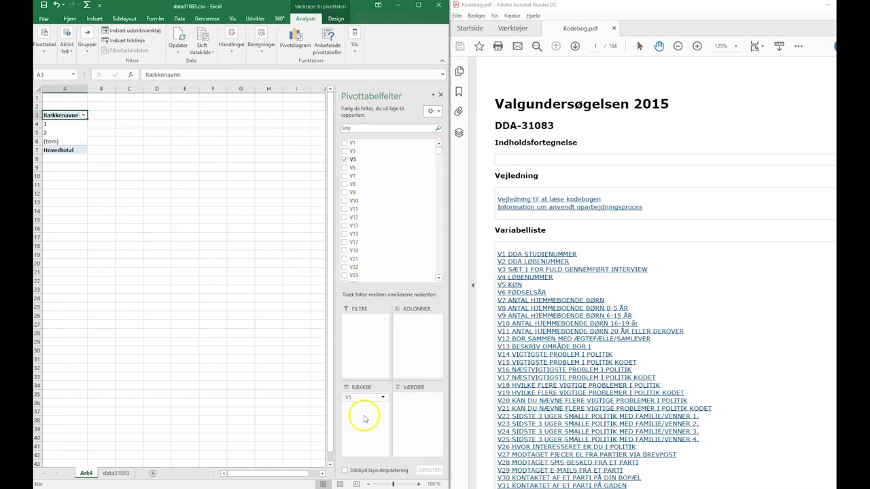
{"action": "left_click_drag", "start_coordinate": [360, 399], "coordinate": [416, 338]}
{"action": "left_click_drag", "start_coordinate": [416, 338], "coordinate": [416, 338]}
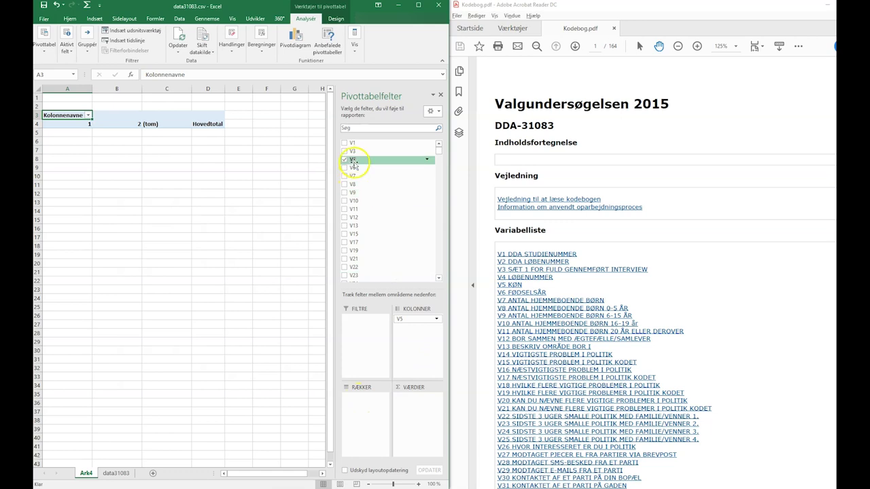
{"action": "left_click_drag", "start_coordinate": [354, 163], "coordinate": [418, 411]}
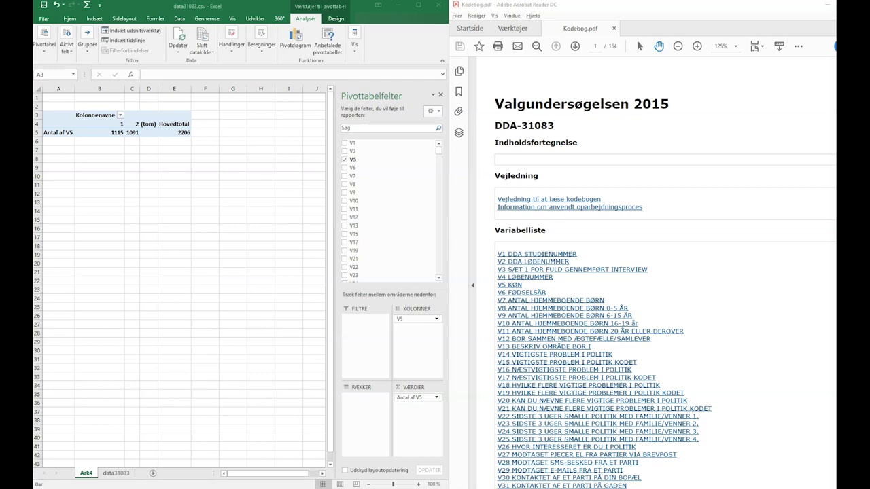
Scroll the codebook's variable list and jump to V181 on immigration threatening Danish culture
{"action": "scroll", "coordinate": [646, 272], "scroll_direction": "down", "scroll_amount": 5}
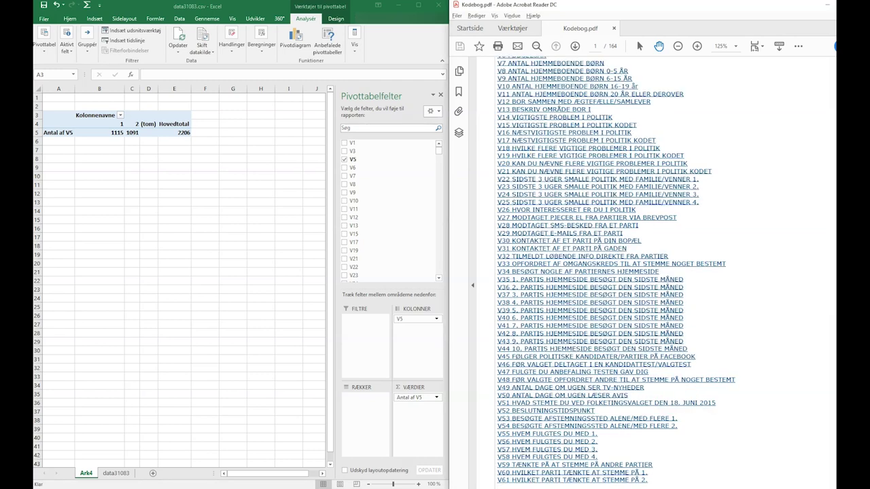
{"action": "scroll", "coordinate": [646, 271], "scroll_direction": "down", "scroll_amount": 5}
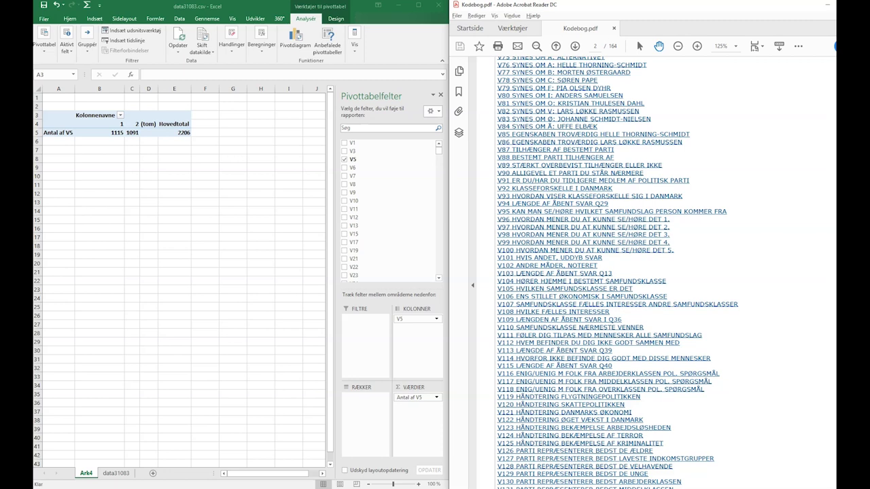
{"action": "scroll", "coordinate": [657, 272], "scroll_direction": "down", "scroll_amount": 6}
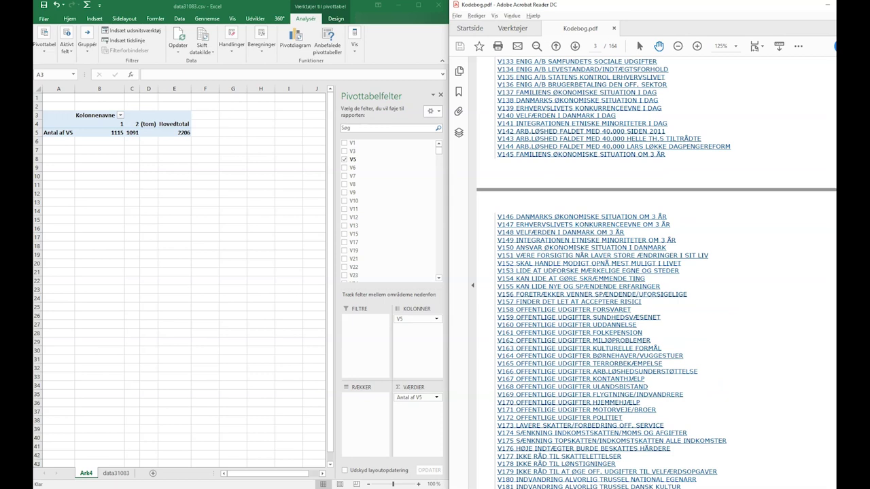
{"action": "scroll", "coordinate": [656, 272], "scroll_direction": "down", "scroll_amount": 6}
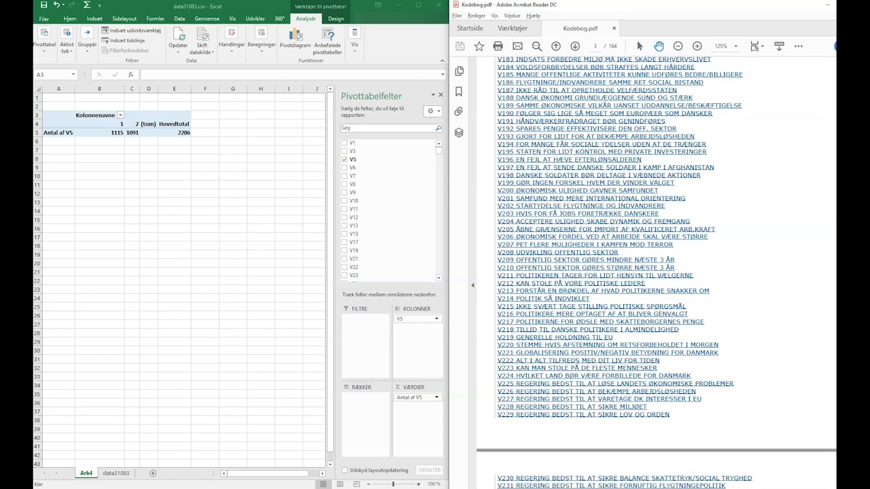
{"action": "scroll", "coordinate": [770, 144], "scroll_direction": "up", "scroll_amount": 1}
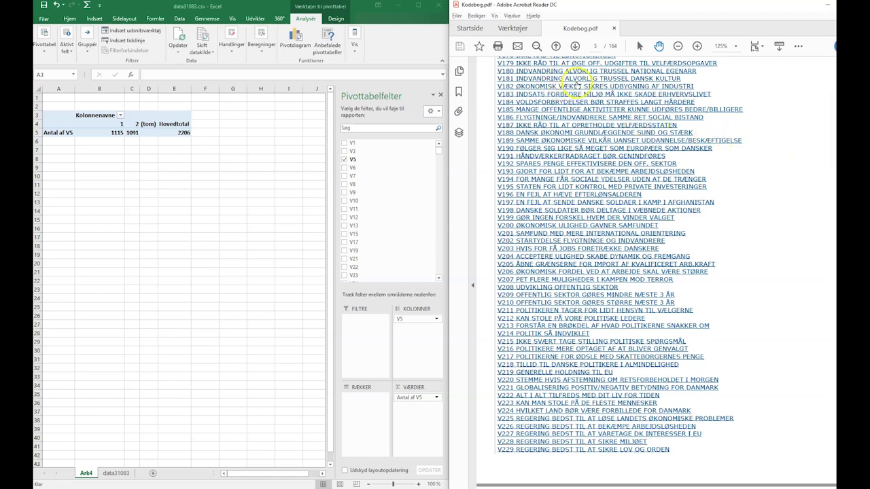
{"action": "left_click", "coordinate": [582, 82]}
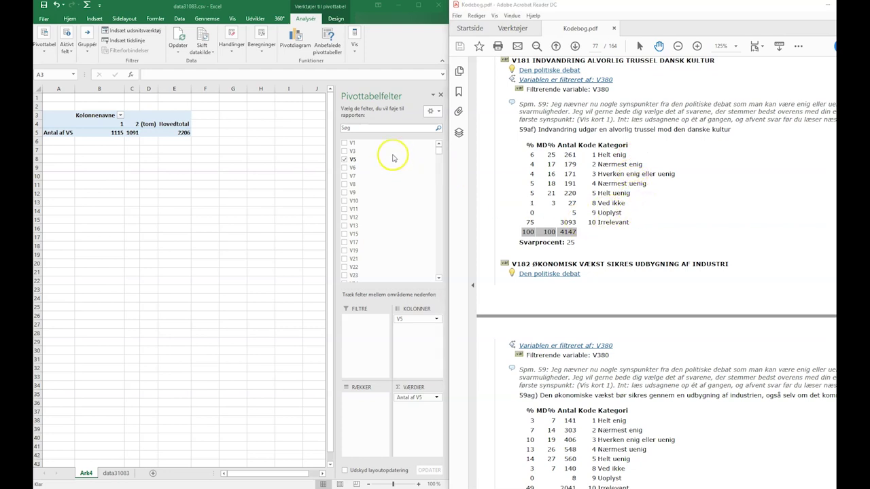
Search the field list for 181, add V181 as rows, then inspect answer codes 8 and 1
{"action": "left_click", "coordinate": [385, 129]}
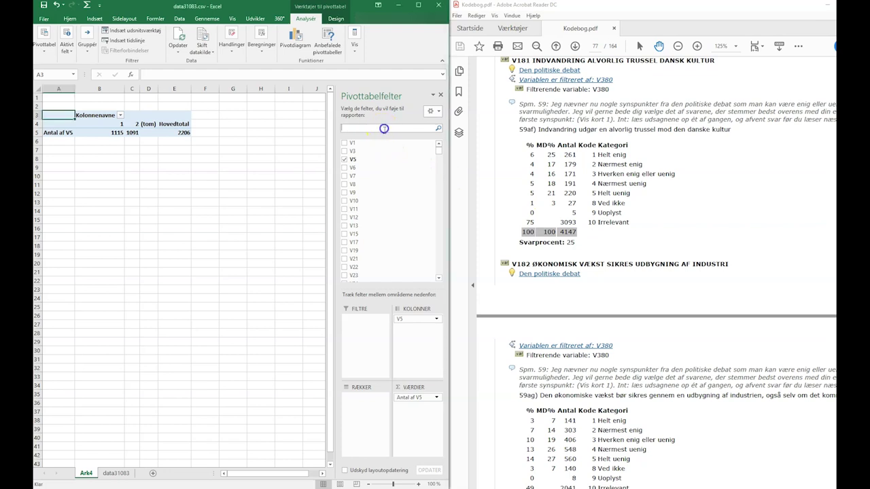
{"action": "type", "text": "V181"}
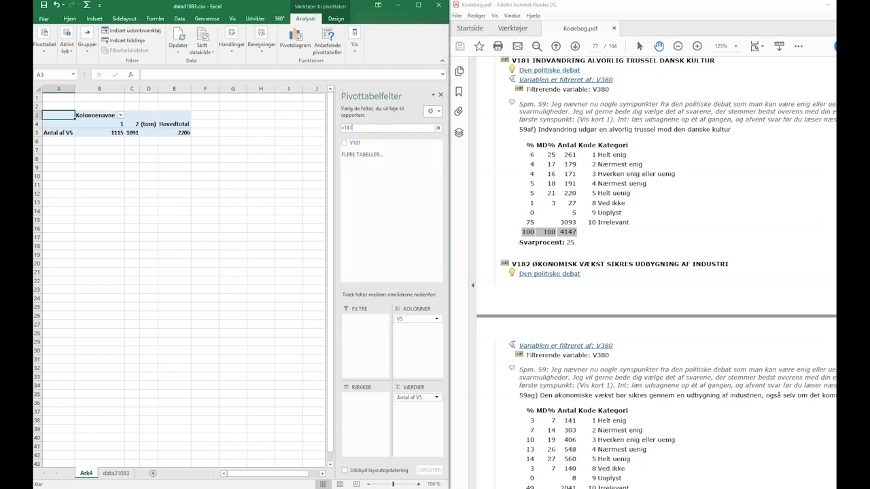
{"action": "left_click", "coordinate": [355, 143]}
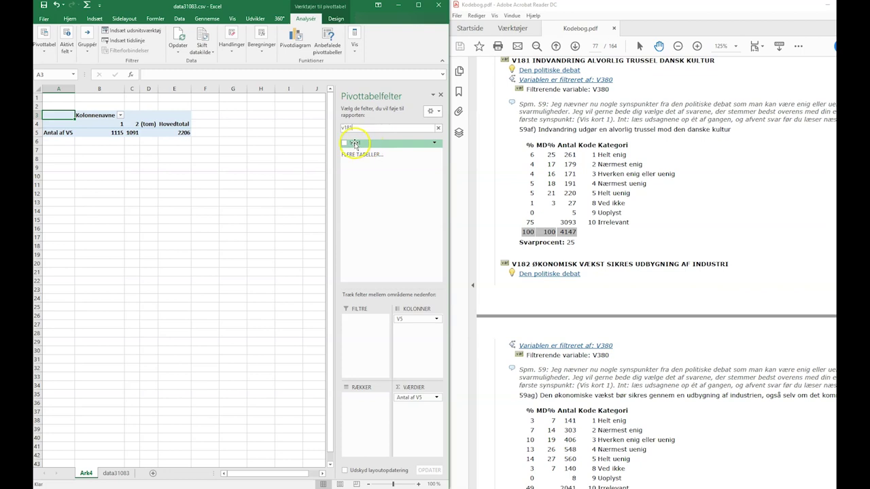
{"action": "left_click_drag", "start_coordinate": [355, 144], "coordinate": [369, 405]}
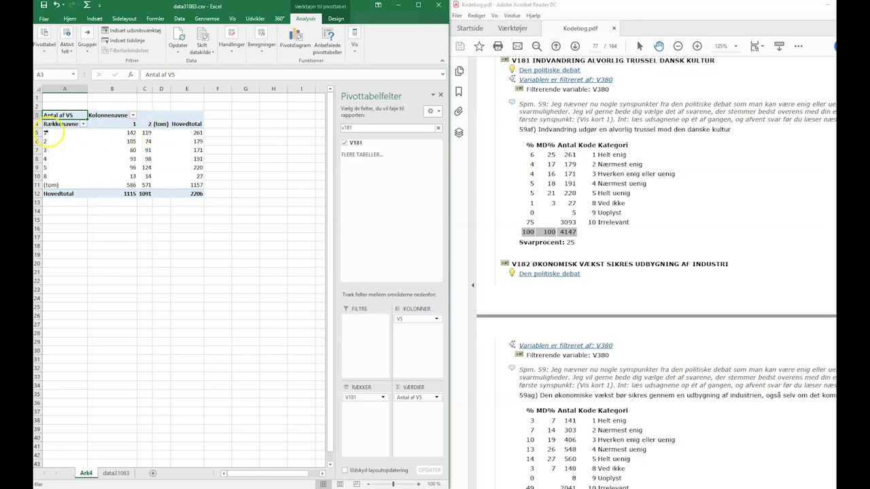
{"action": "left_click", "coordinate": [45, 176]}
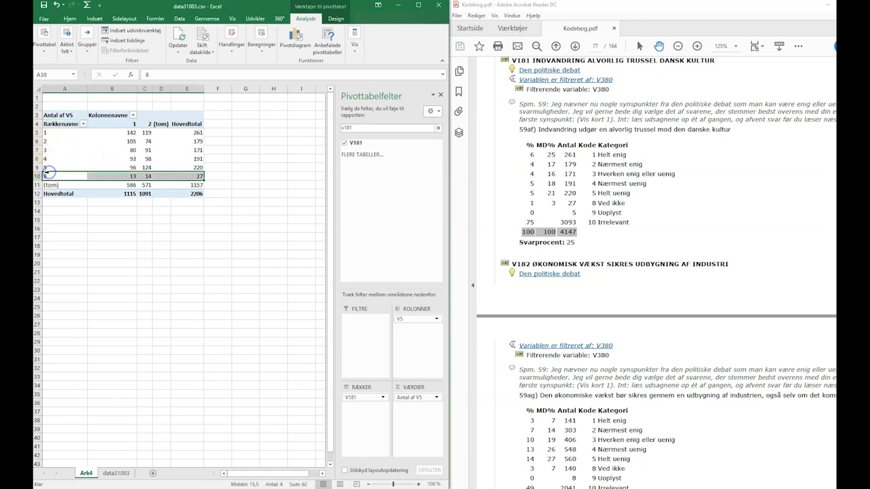
{"action": "left_click", "coordinate": [47, 137]}
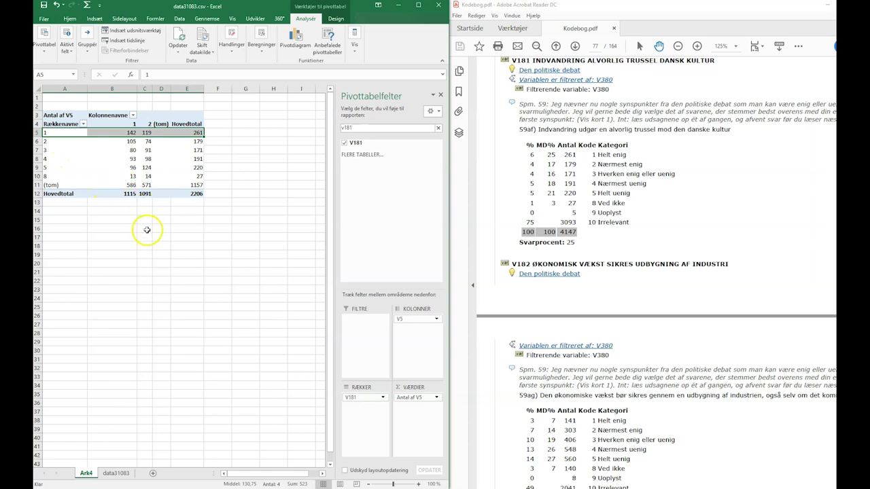
Copy the pivot counts for answer codes 1–8 and paste them as plain values at A16
{"action": "left_click_drag", "start_coordinate": [110, 230], "coordinate": [112, 224]}
{"action": "left_click", "coordinate": [112, 211]}
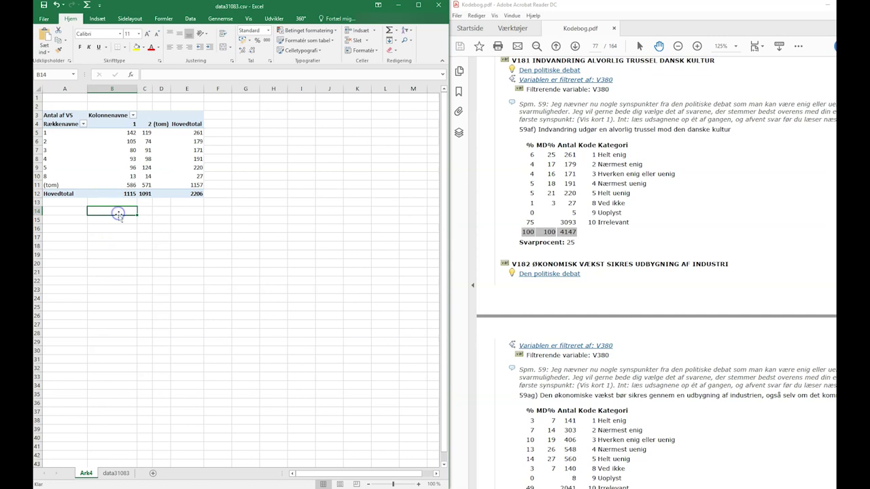
{"action": "left_click", "coordinate": [178, 247]}
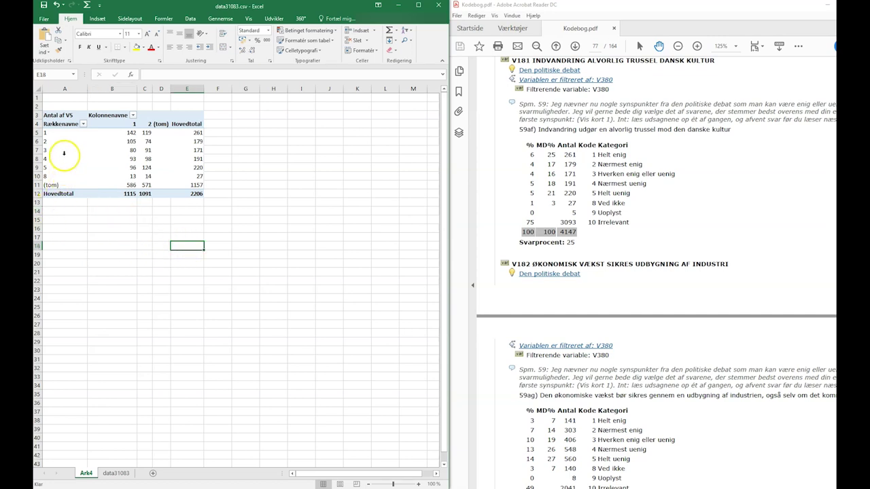
{"action": "left_click", "coordinate": [99, 134]}
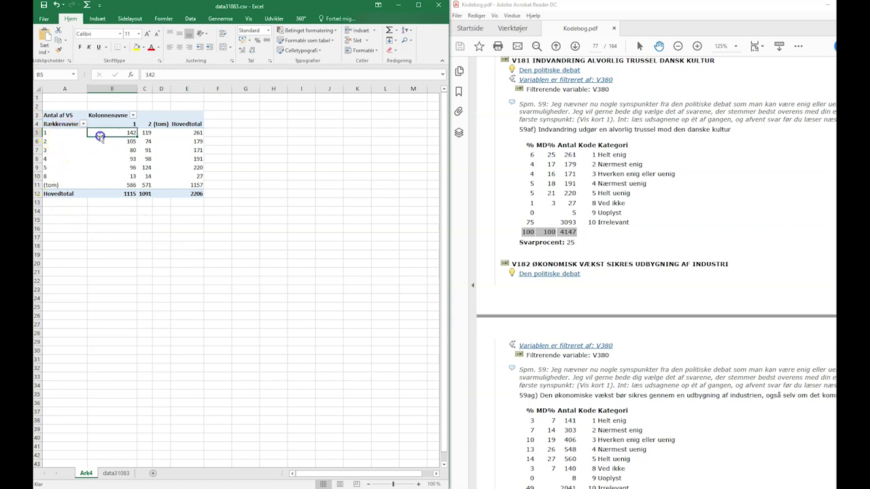
{"action": "mouse_move", "coordinate": [62, 134]}
{"action": "left_mouse_down"}
{"action": "mouse_move", "coordinate": [144, 161]}
{"action": "mouse_move", "coordinate": [144, 174]}
{"action": "left_mouse_up"}
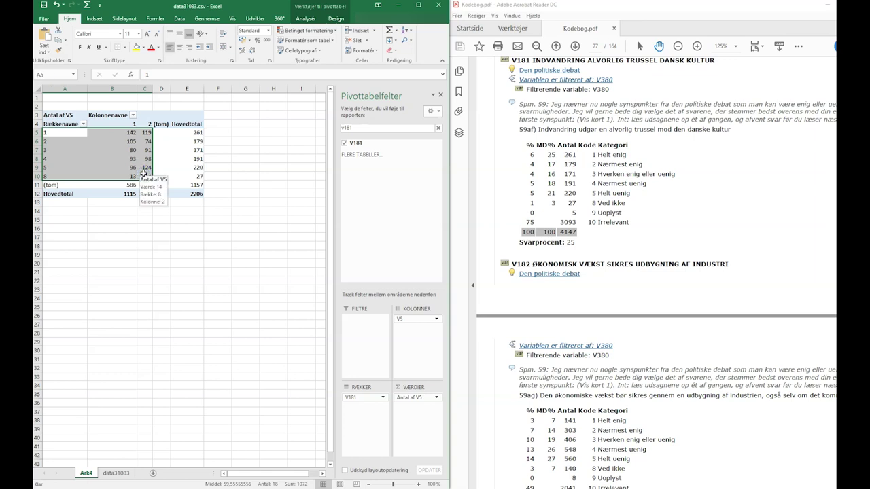
{"action": "key", "text": "ctrl+c"}
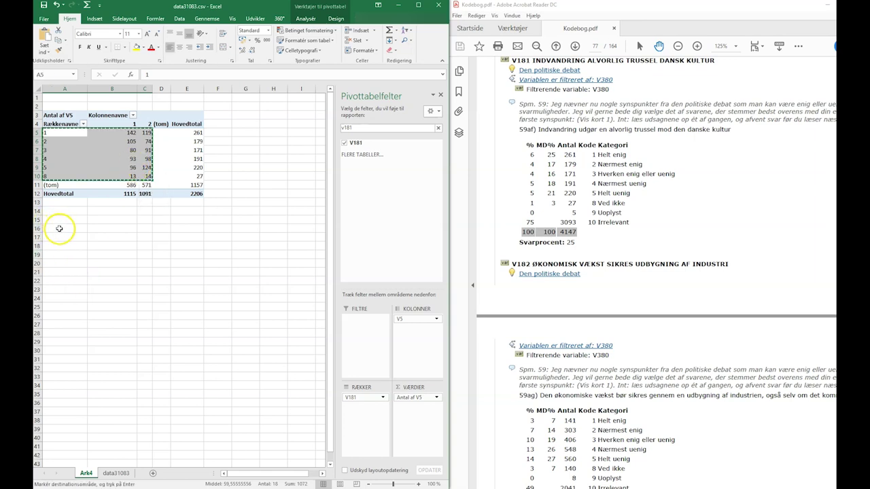
{"action": "left_click", "coordinate": [59, 228]}
{"action": "key", "text": "ctrl+v"}
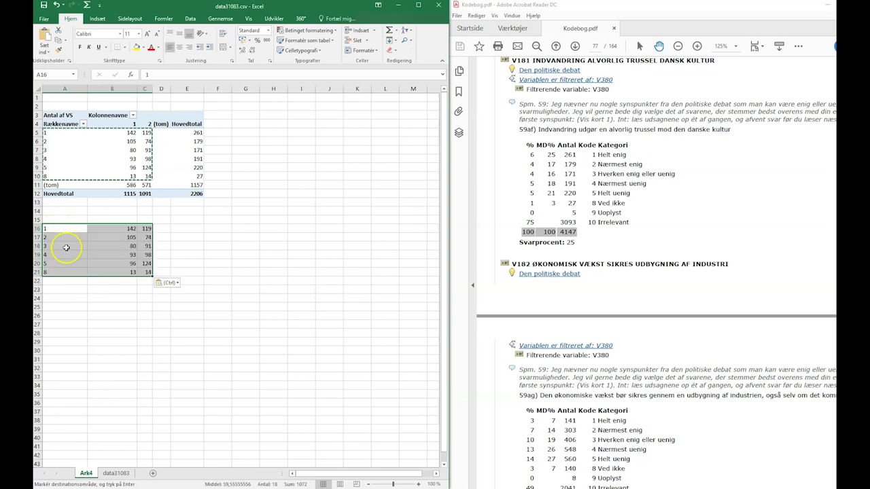
Enter the column headings Mand in B15 and Kvinde in C15
{"action": "left_click", "coordinate": [119, 220]}
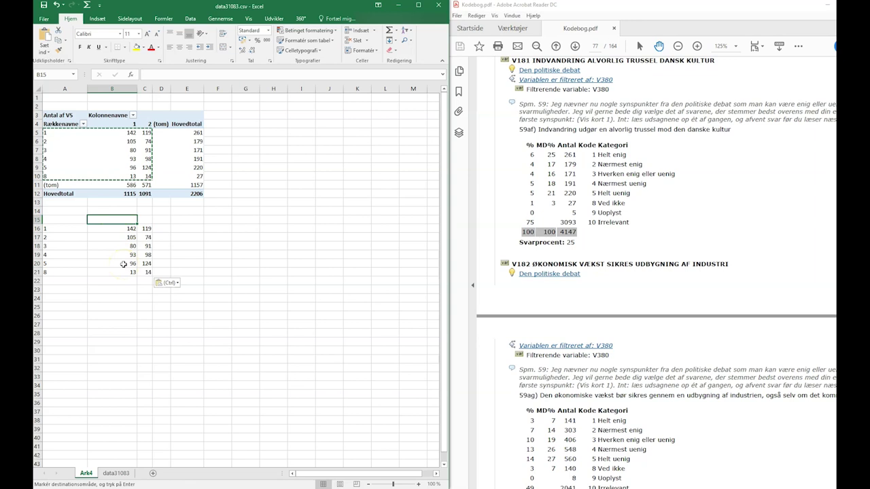
{"action": "type", "text": "Mand"}
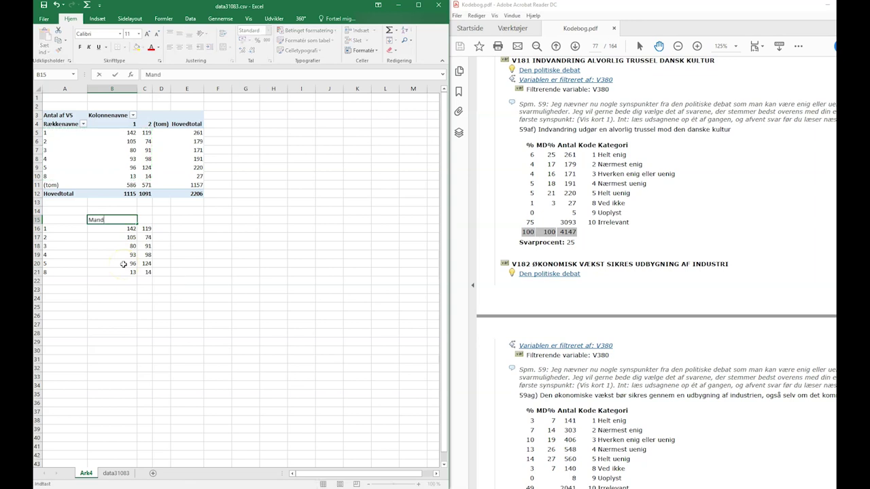
{"action": "key", "text": "Tab"}
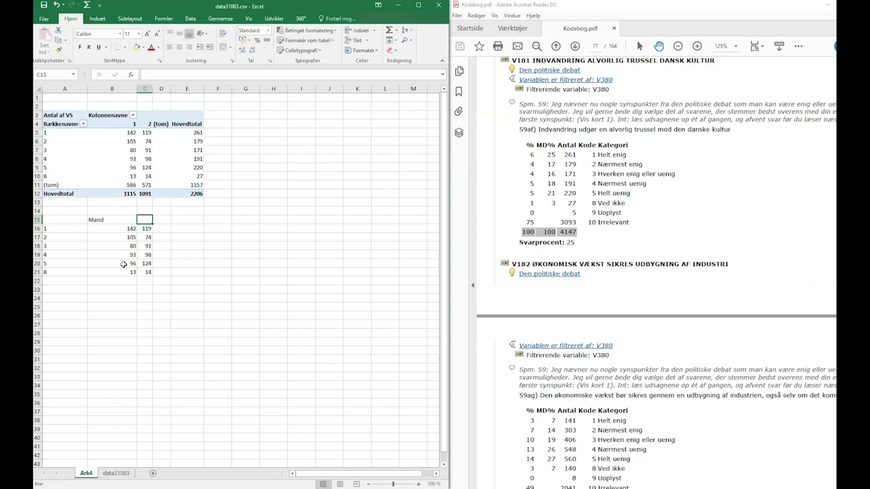
{"action": "type", "text": "Kvinde"}
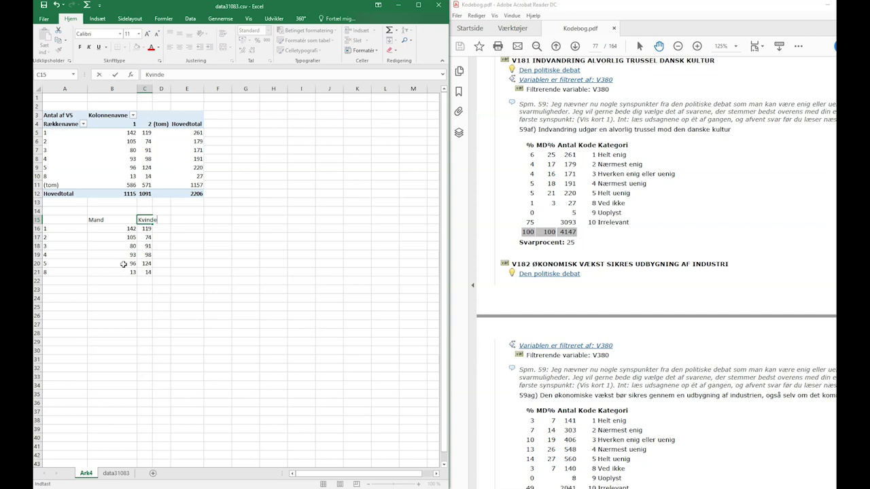
{"action": "left_click", "coordinate": [64, 229]}
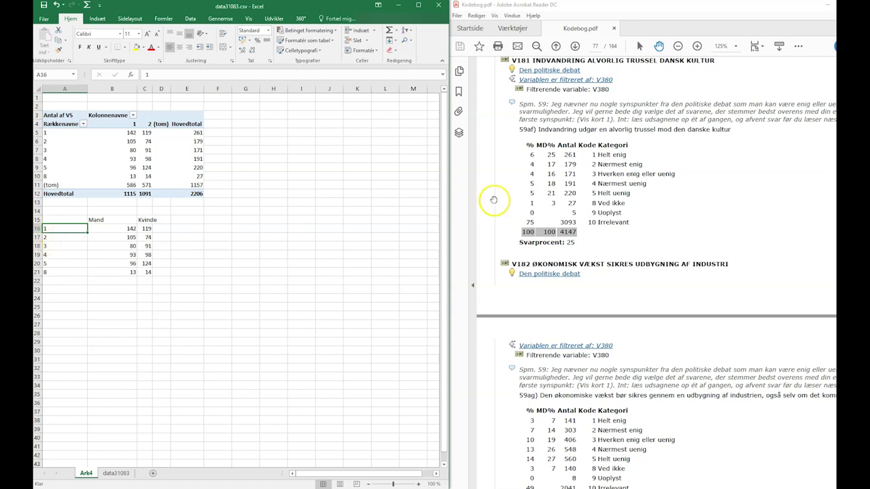
Label A16:A21 Helt enig, Nærmest enig, Hverken eller, Nærmest uenig, Helt uenig, Ved ikke
{"action": "left_click", "coordinate": [53, 229]}
{"action": "type", "text": "Helt enig"}
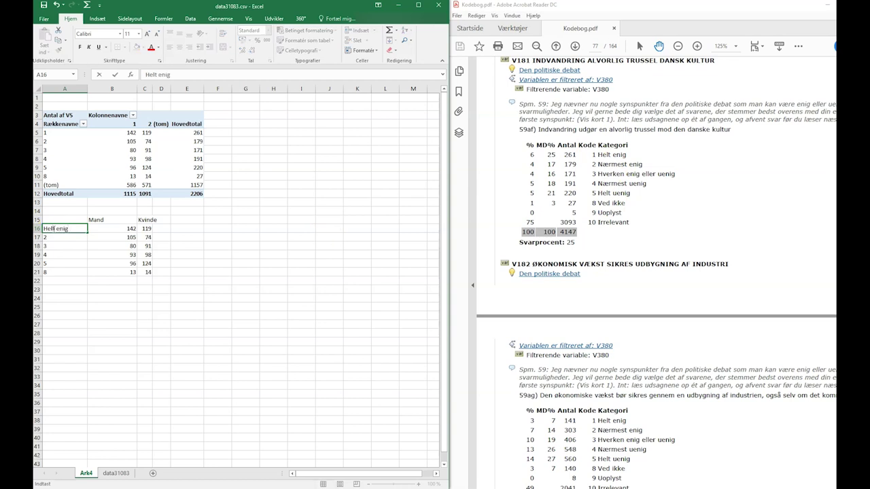
{"action": "key", "text": "Return"}
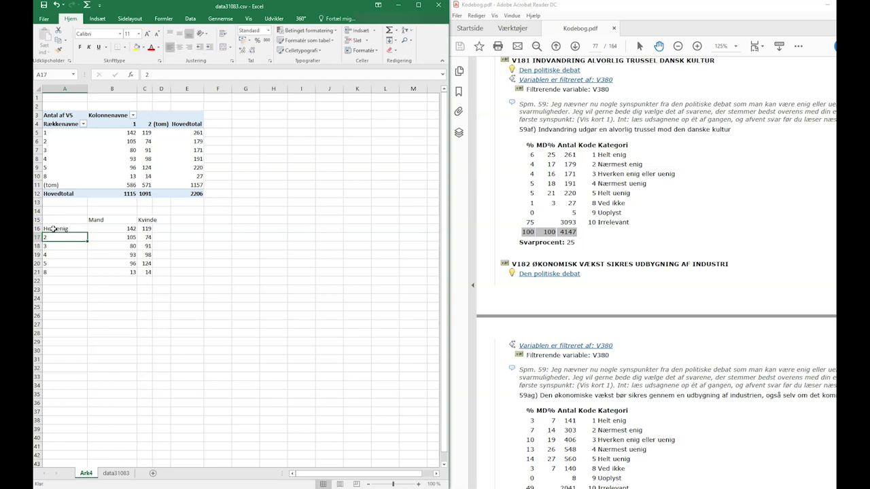
{"action": "type", "text": "Nærmest enig"}
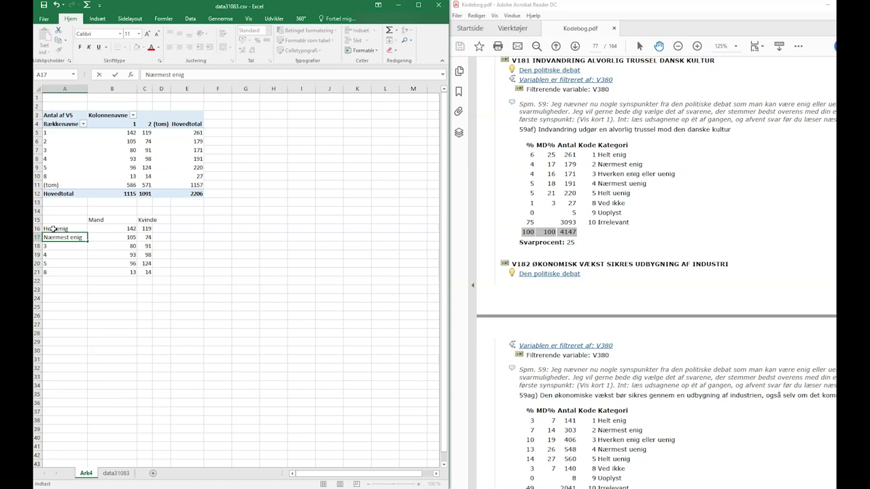
{"action": "key", "text": "Return"}
{"action": "type", "text": "Hverken eller"}
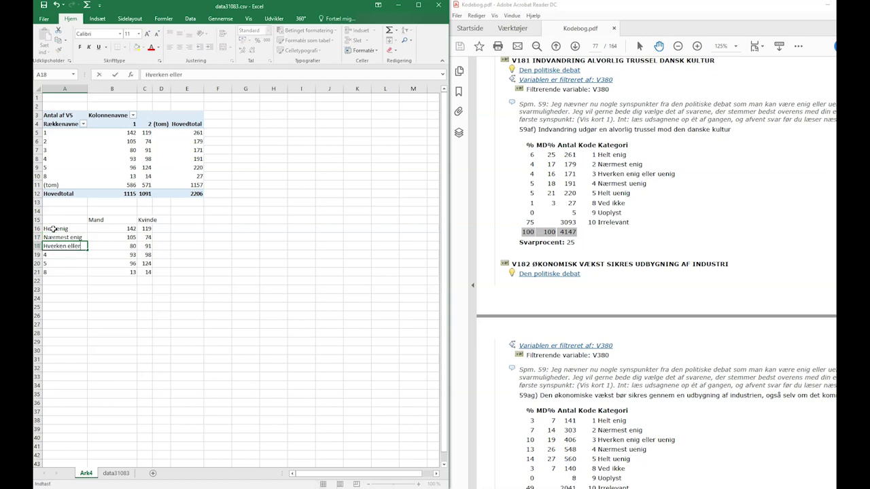
{"action": "key", "text": "Return"}
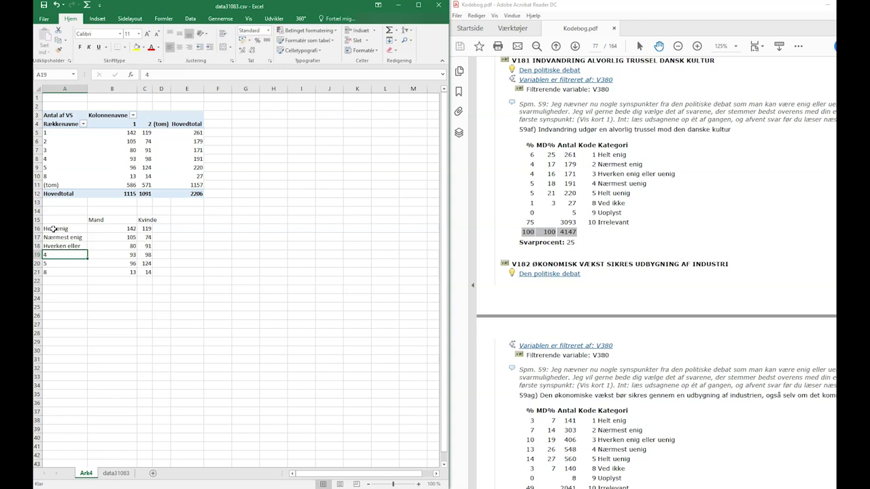
{"action": "type", "text": "Nærmest uenig"}
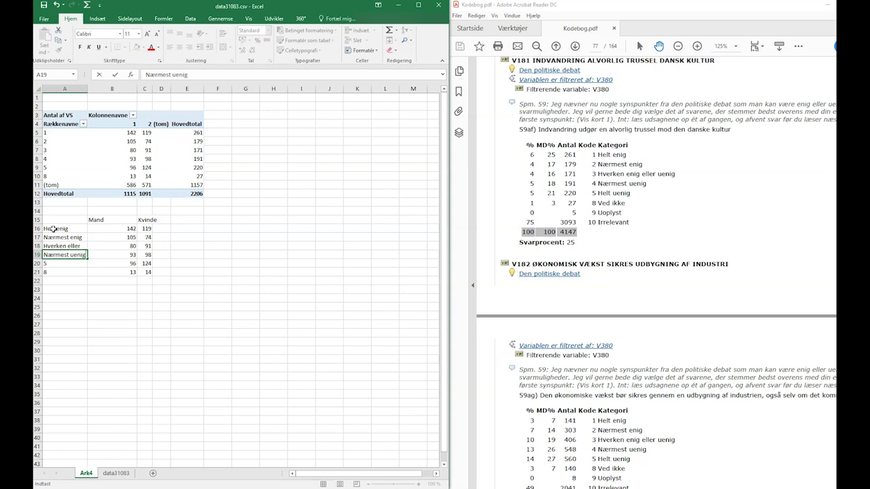
{"action": "key", "text": "Return"}
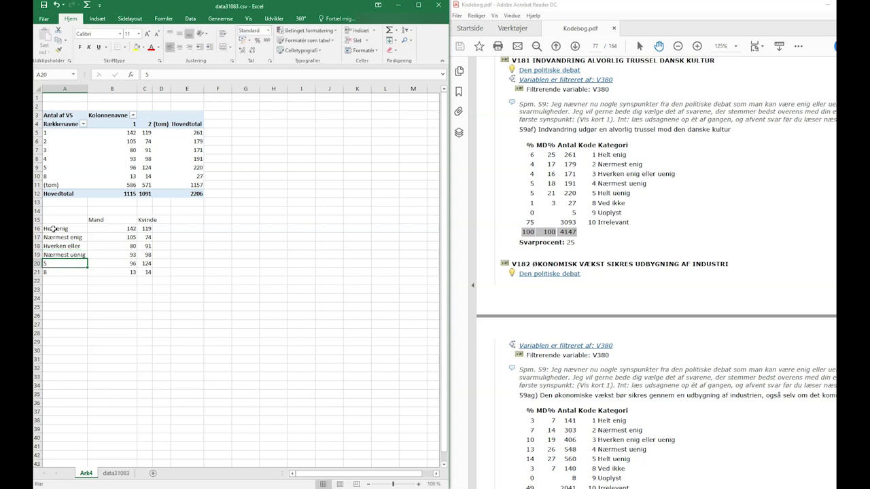
{"action": "type", "text": "Helæ"}
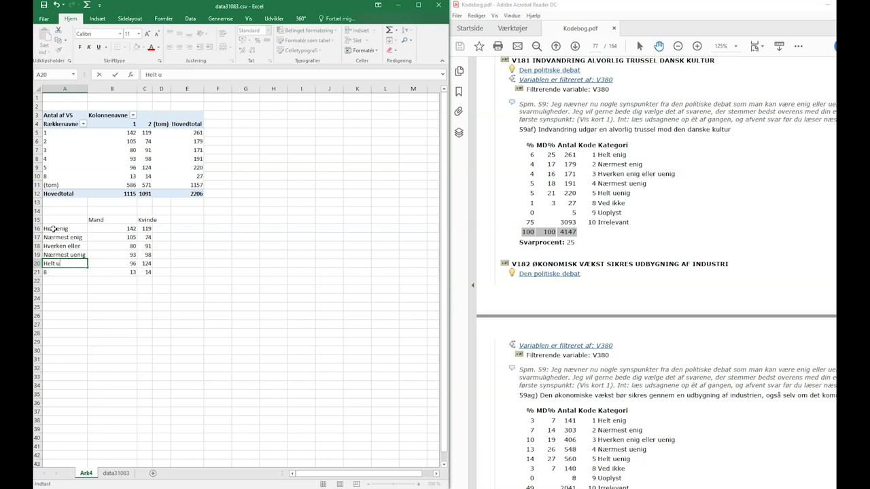
{"action": "key", "text": "Return"}
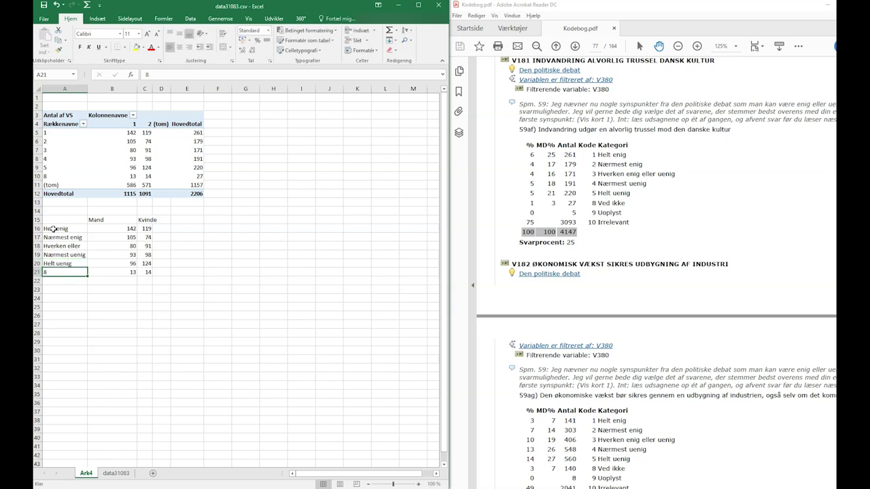
{"action": "type", "text": "Ved ikke"}
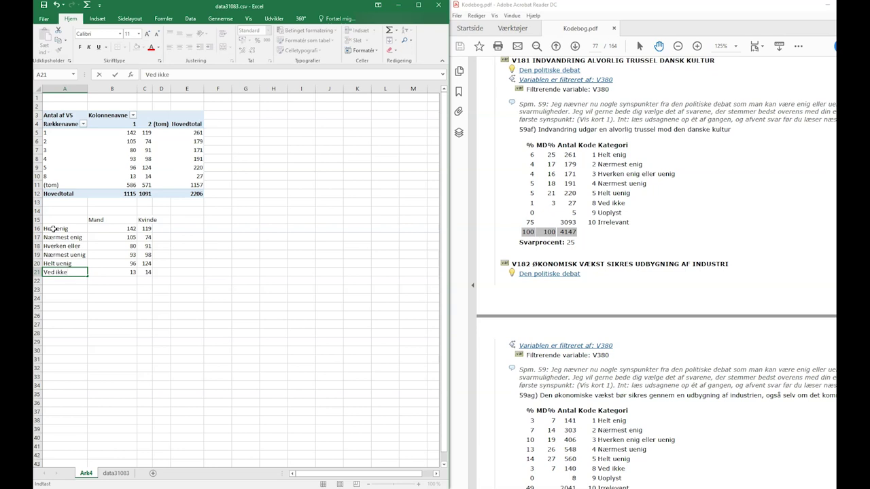
{"action": "key", "text": "Return"}
{"action": "key", "text": "Right"}
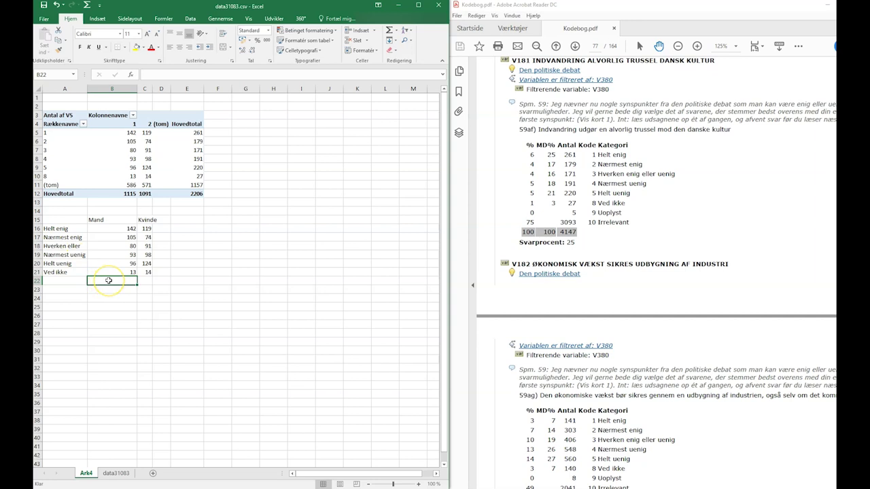
Total the columns with =SUM(B16:B21) in B22, filled to C22: 529 and 520
{"action": "type", "text": "=s"}
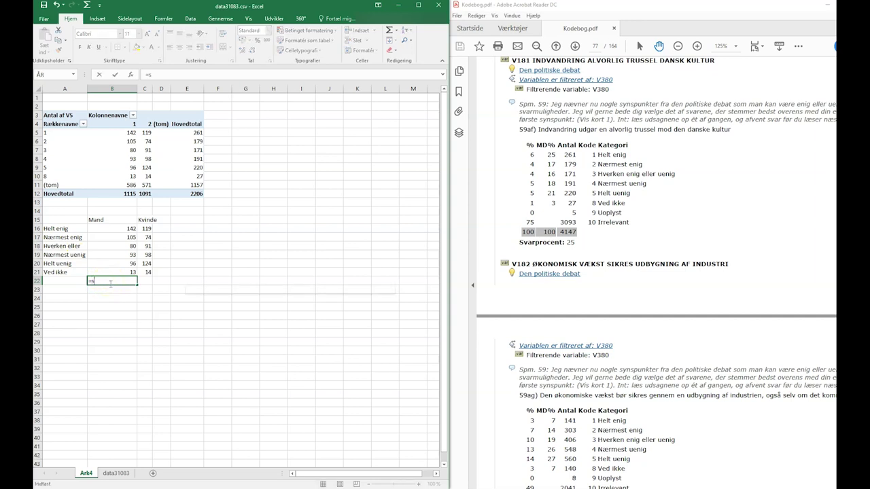
{"action": "type", "text": "um"}
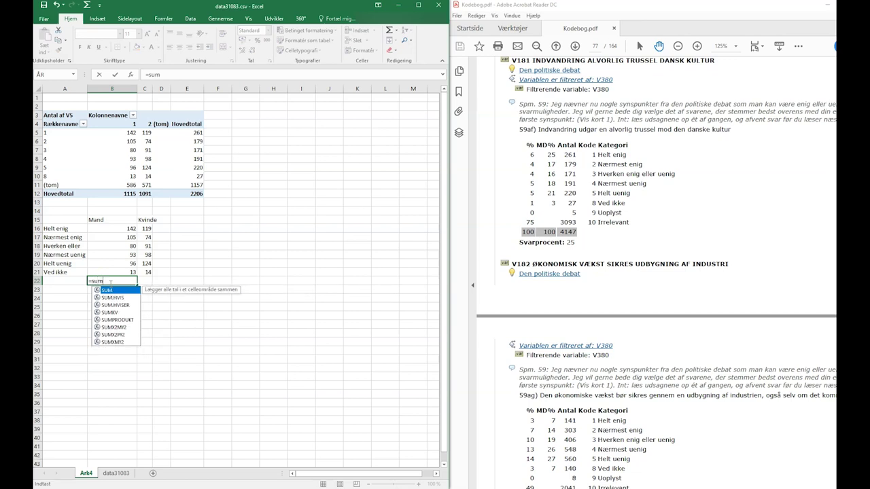
{"action": "type", "text": "("}
{"action": "left_click_drag", "start_coordinate": [129, 229], "coordinate": [129, 271]}
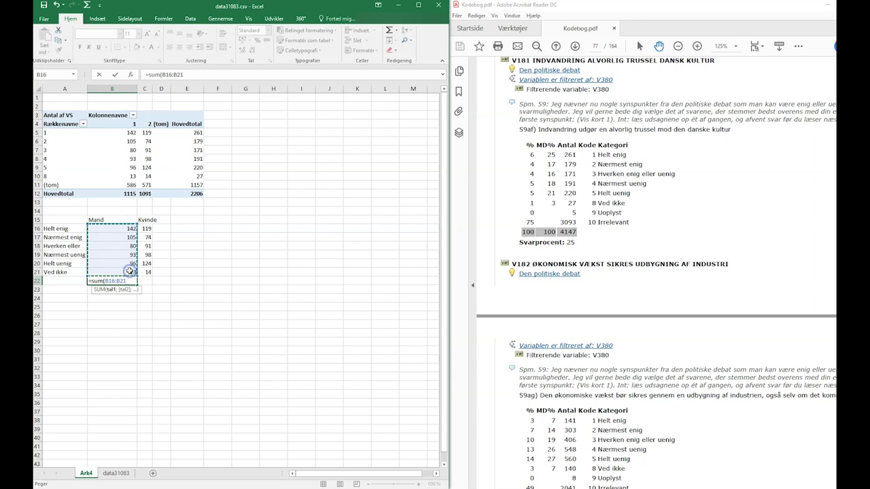
{"action": "key", "text": "Return"}
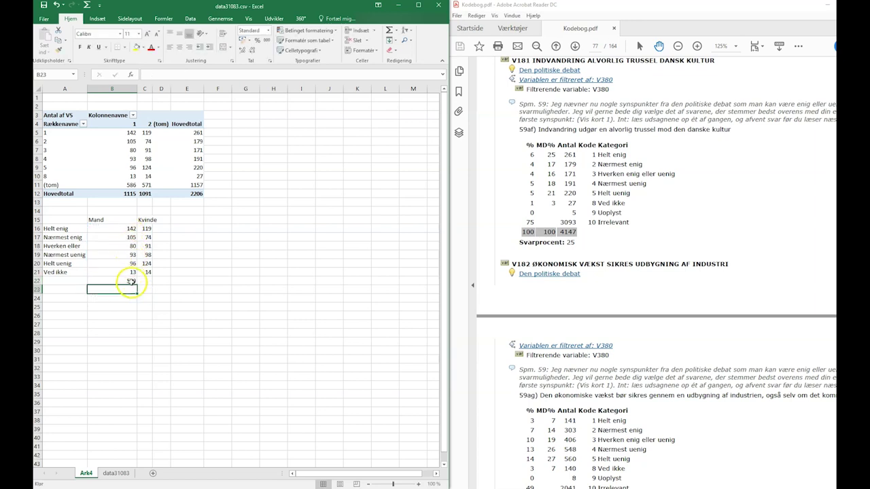
{"action": "left_click", "coordinate": [131, 282]}
{"action": "left_click_drag", "start_coordinate": [136, 282], "coordinate": [137, 285]}
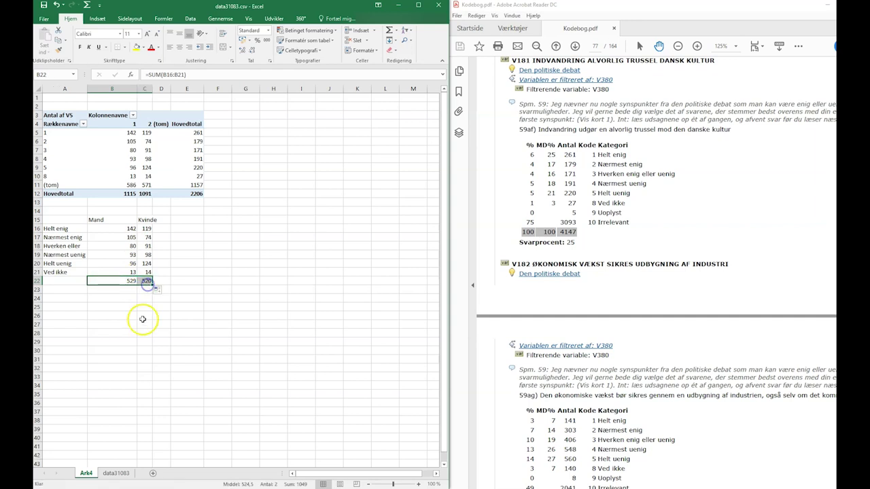
{"action": "left_click_drag", "start_coordinate": [147, 284], "coordinate": [144, 284]}
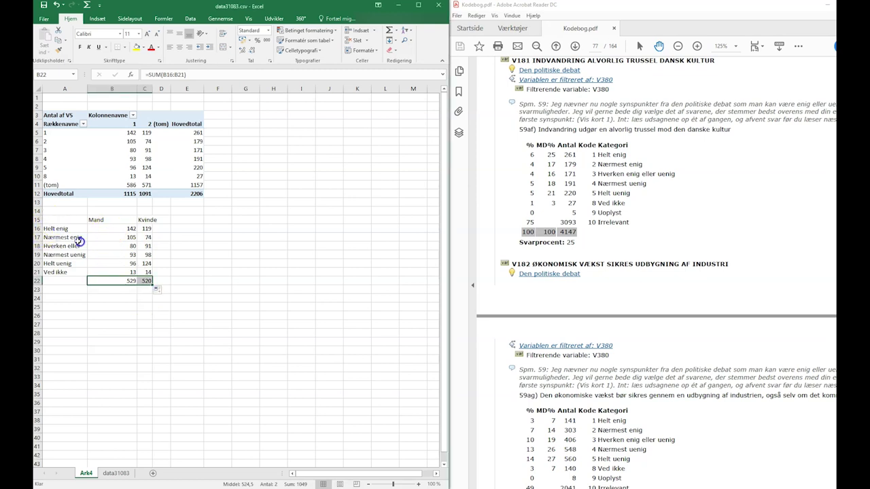
Duplicate the labelled table at F15, clear its counts in G16:H21, and widen column F
{"action": "left_click_drag", "start_coordinate": [65, 220], "coordinate": [148, 272]}
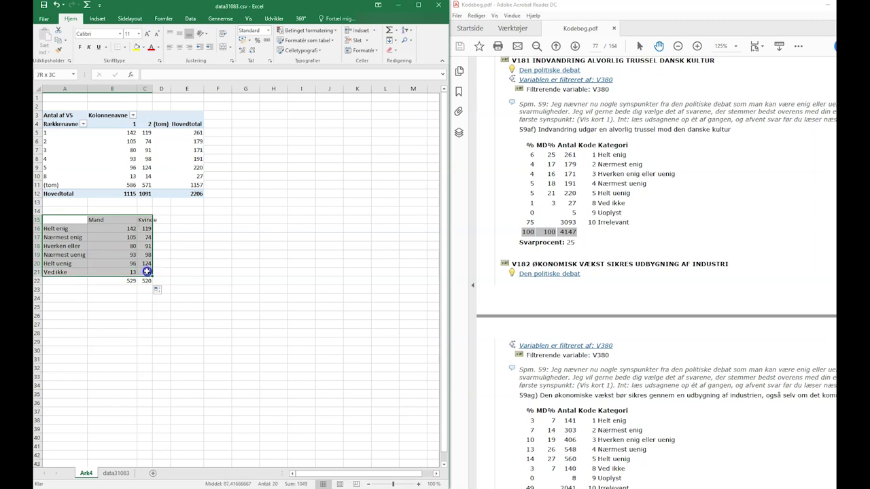
{"action": "key", "text": "ctrl+c"}
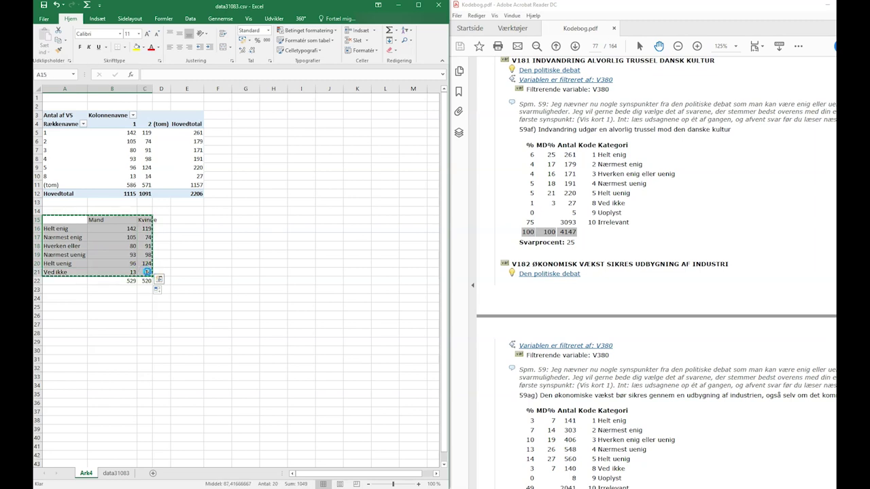
{"action": "left_click", "coordinate": [211, 220]}
{"action": "key", "text": "ctrl+v"}
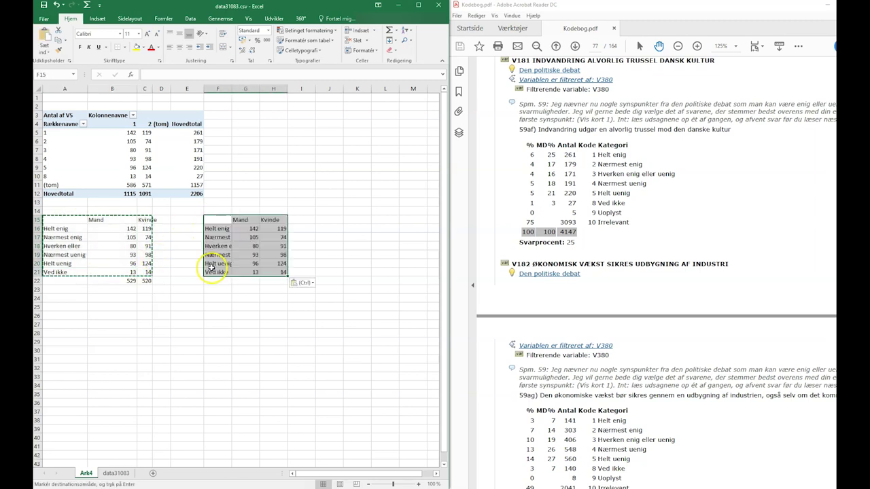
{"action": "left_click", "coordinate": [265, 289]}
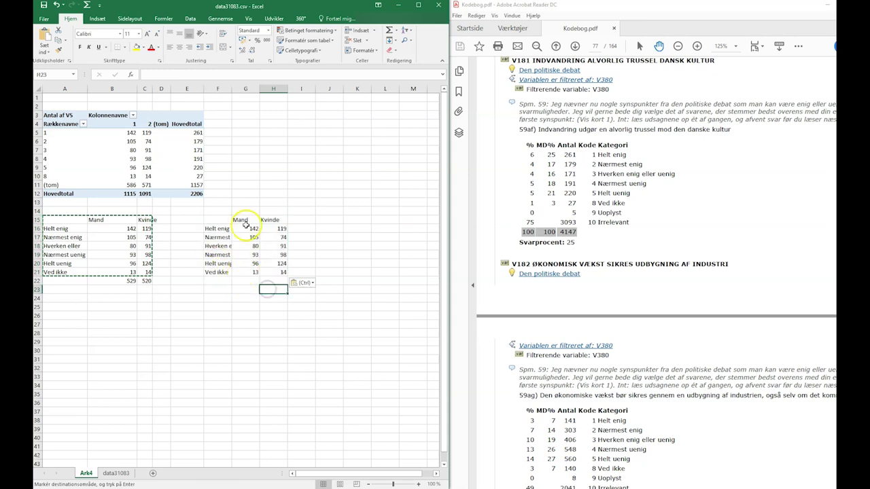
{"action": "left_click_drag", "start_coordinate": [247, 229], "coordinate": [278, 271]}
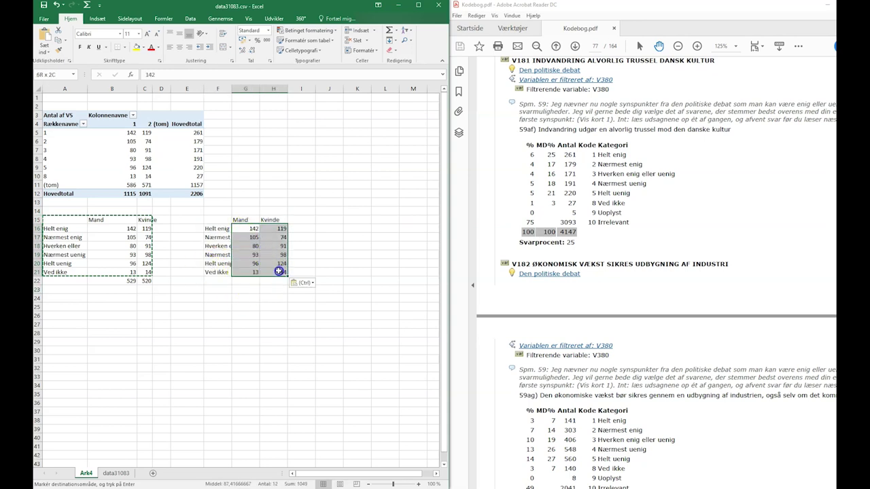
{"action": "key", "text": "Delete"}
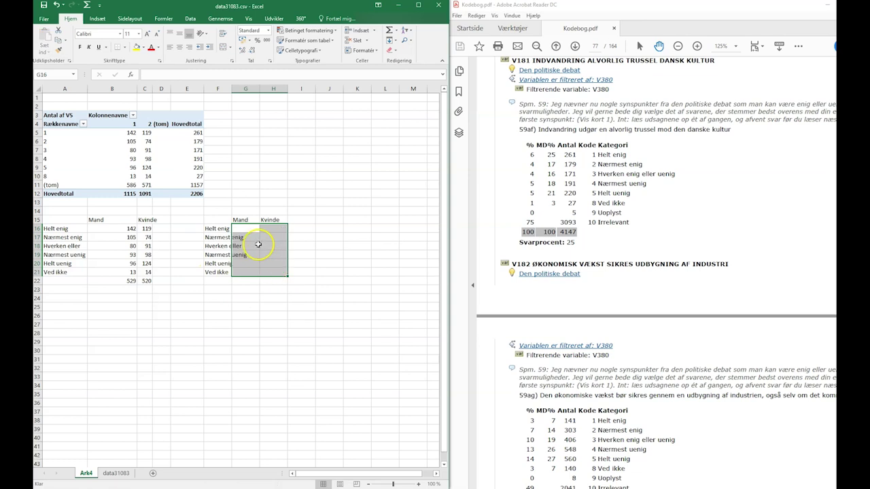
{"action": "left_click_drag", "start_coordinate": [232, 89], "coordinate": [255, 88]}
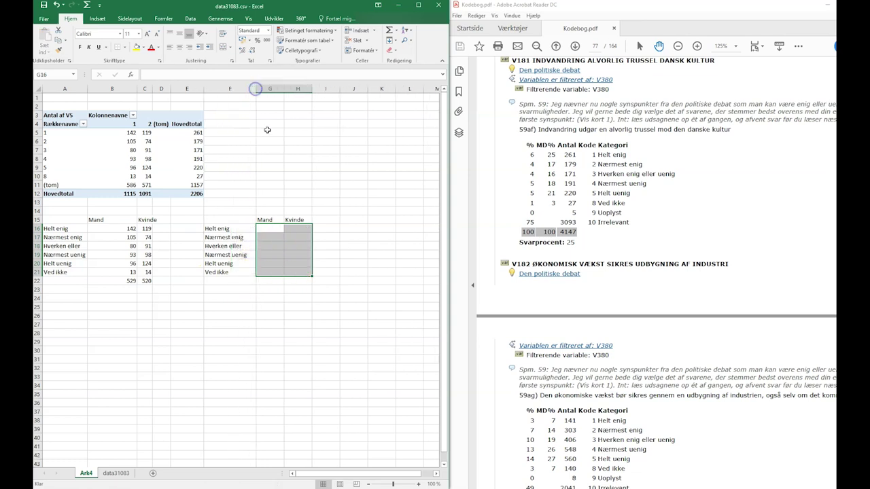
{"action": "left_click", "coordinate": [270, 230]}
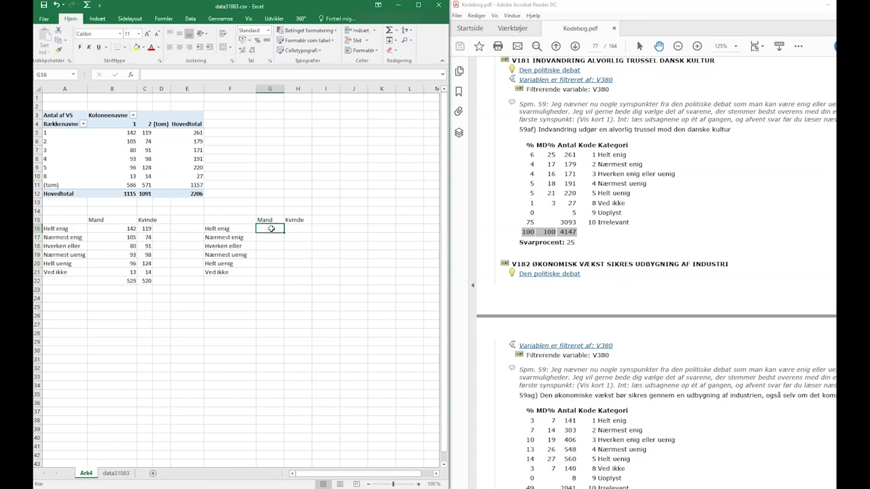
Fill G16:H21 with column shares from =B16/B$22, e.g. Helt enig 0,268431 for Mand
{"action": "type", "text": "="}
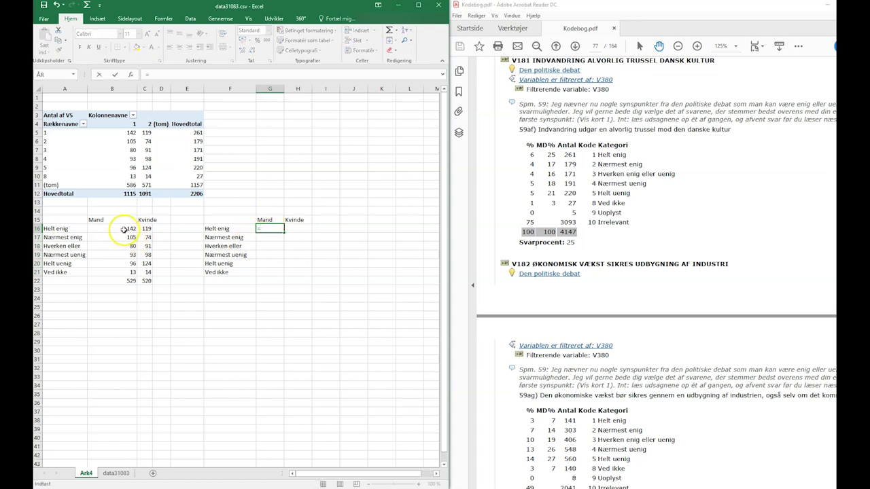
{"action": "left_click", "coordinate": [128, 230]}
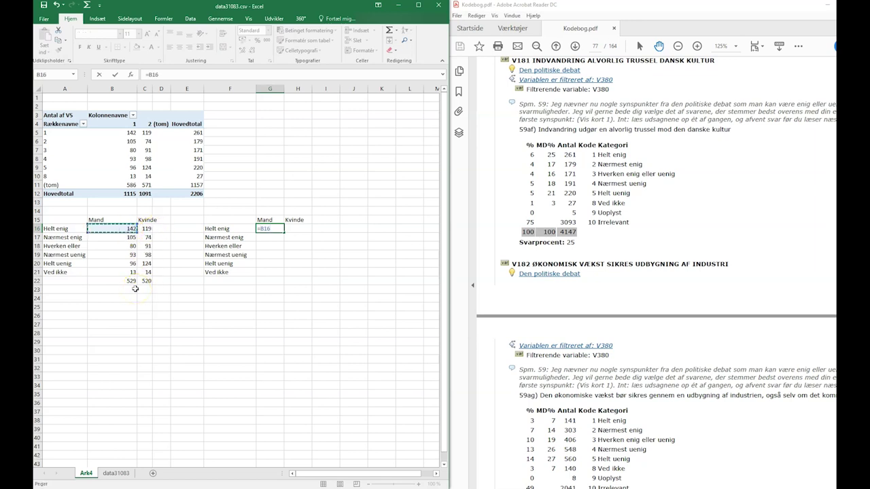
{"action": "type", "text": "/"}
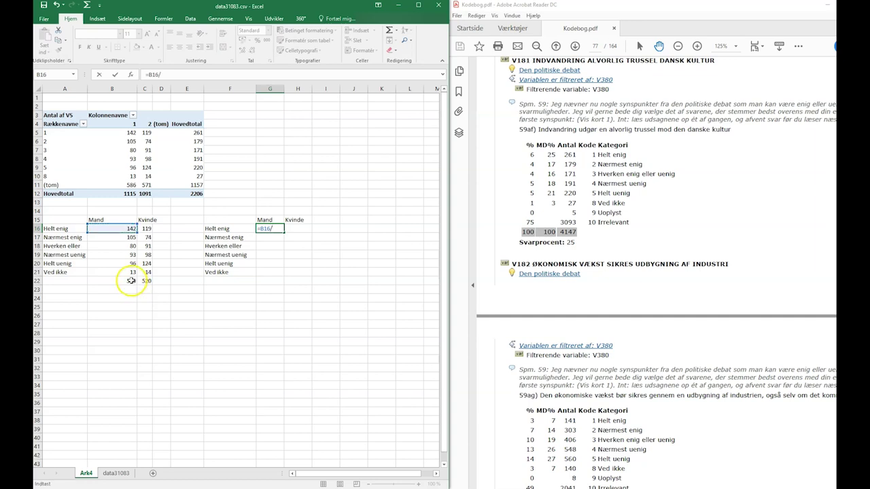
{"action": "left_click", "coordinate": [130, 280]}
{"action": "left_click", "coordinate": [272, 229]}
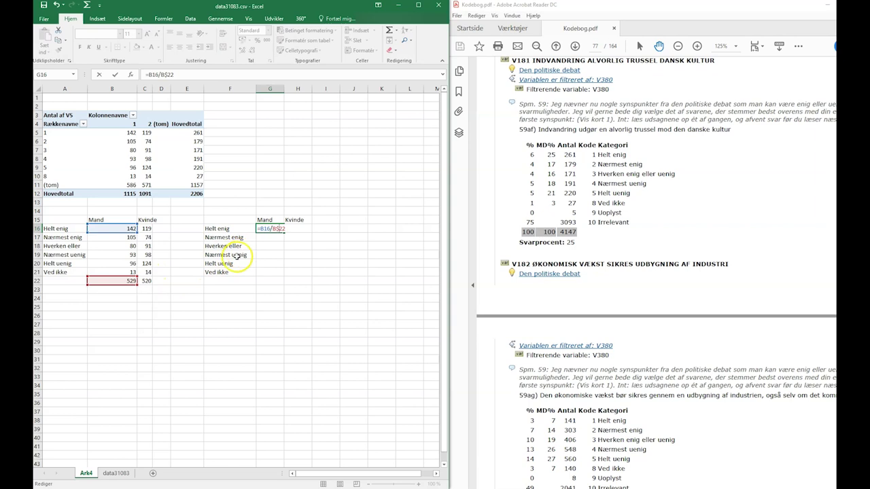
{"action": "key", "text": "ctrl+Return"}
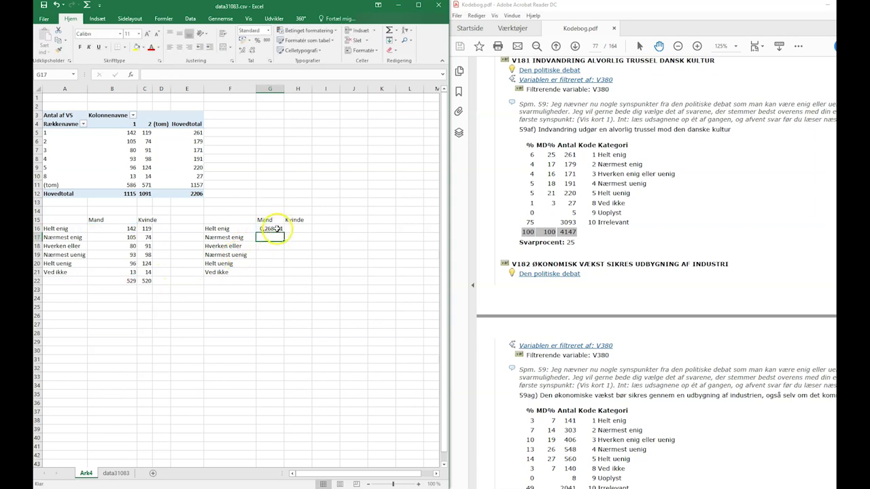
{"action": "left_click_drag", "start_coordinate": [285, 233], "coordinate": [285, 273]}
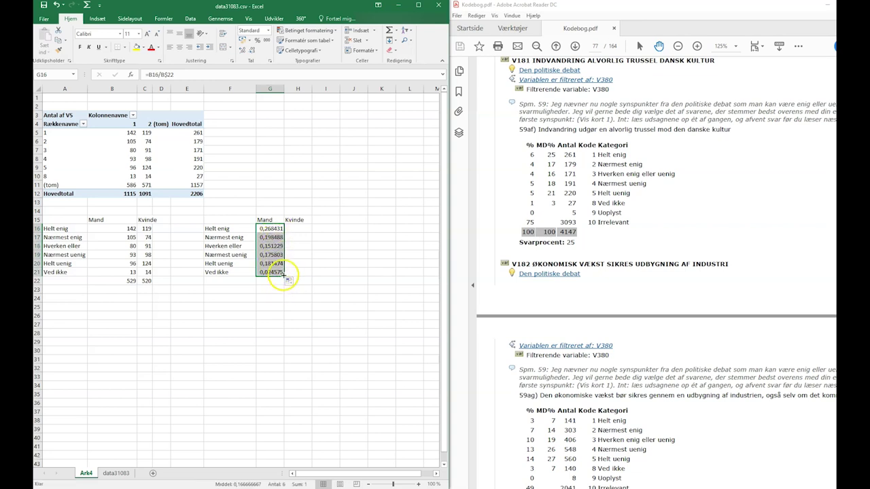
{"action": "left_click_drag", "start_coordinate": [285, 273], "coordinate": [307, 278]}
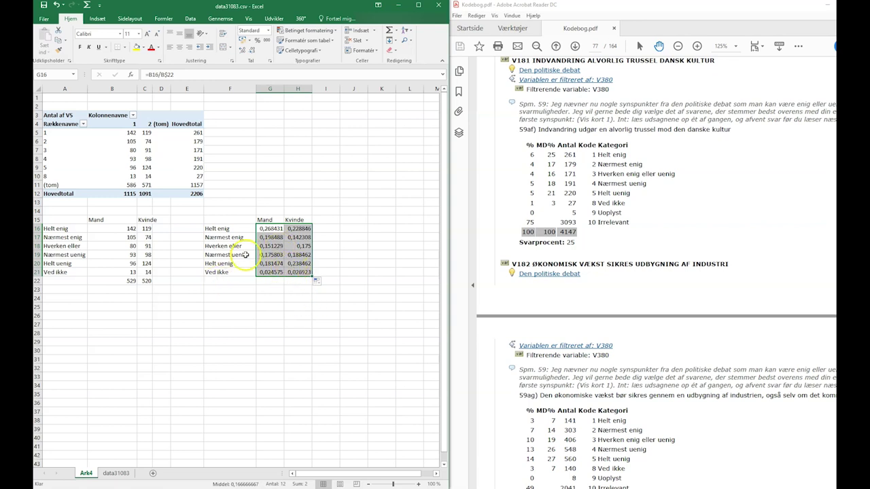
Format the G16:H21 shares as whole percentages and switch to the Chi2testværktøj.xlsx workbook
{"action": "left_click", "coordinate": [257, 41]}
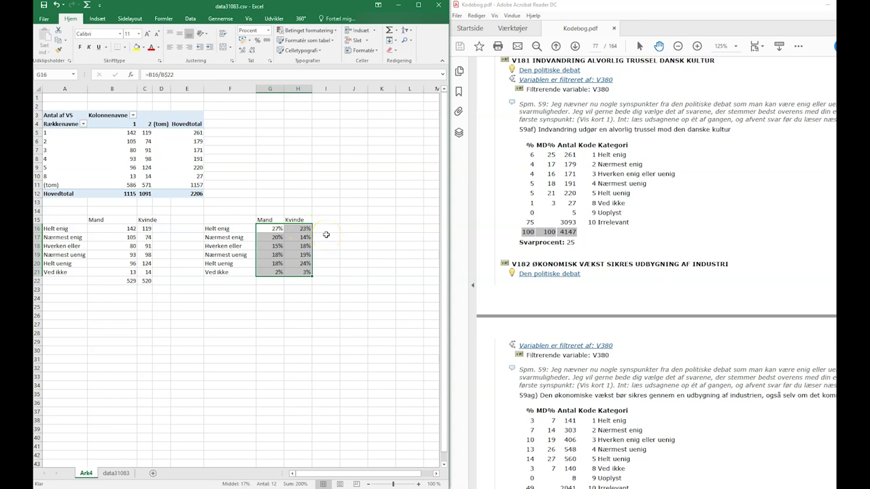
{"action": "key", "text": "alt+Tab"}
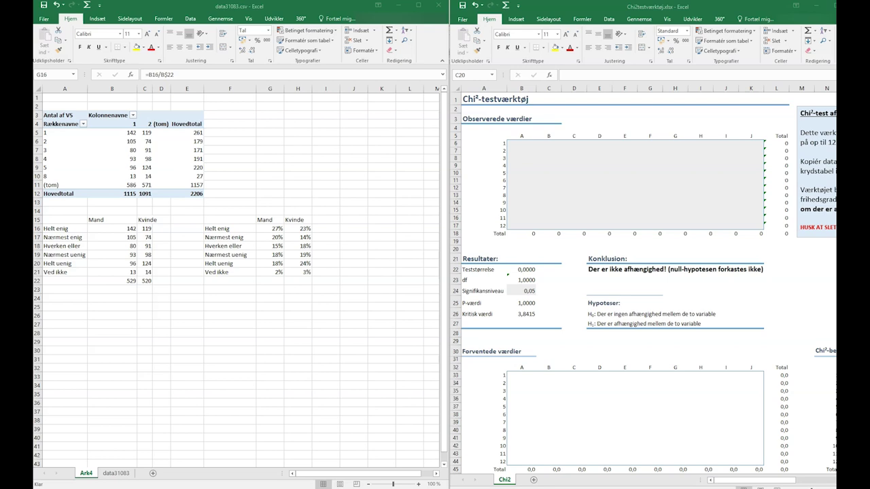
Copy the Mand/Kvinde counts in B16:C21 into the chi-square tool's observed table at B6, yielding p-value 0,0383
{"action": "key", "text": "alt+Tab"}
{"action": "left_click", "coordinate": [187, 246]}
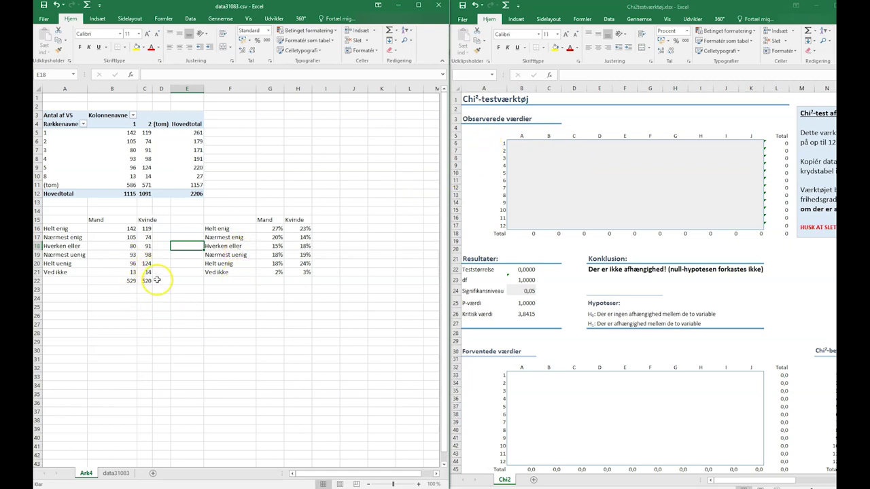
{"action": "left_click", "coordinate": [128, 229]}
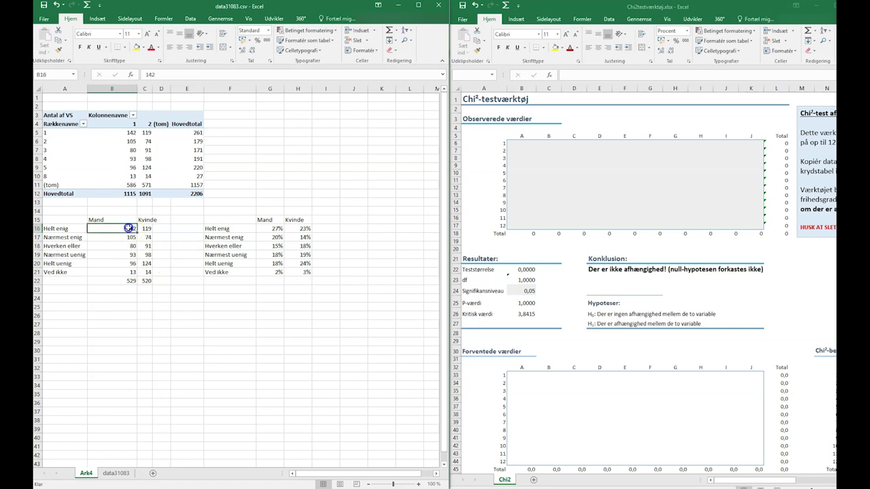
{"action": "left_click_drag", "start_coordinate": [131, 231], "coordinate": [147, 269]}
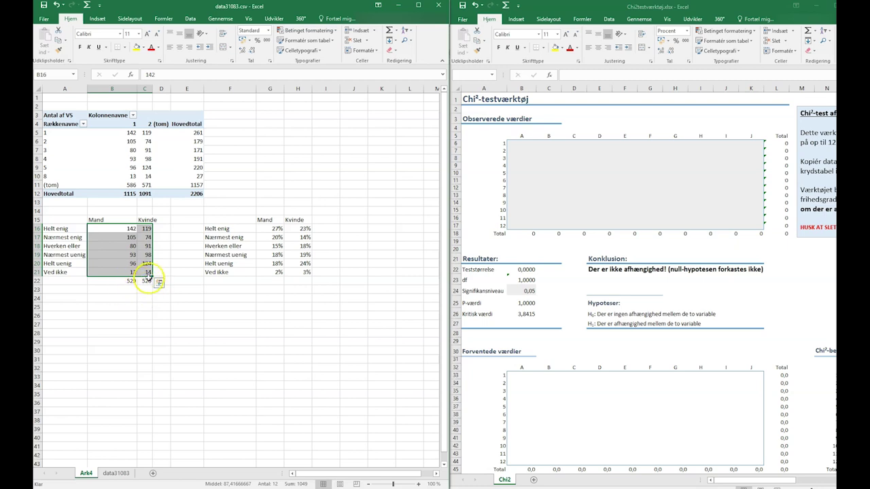
{"action": "key", "text": "ctrl+c"}
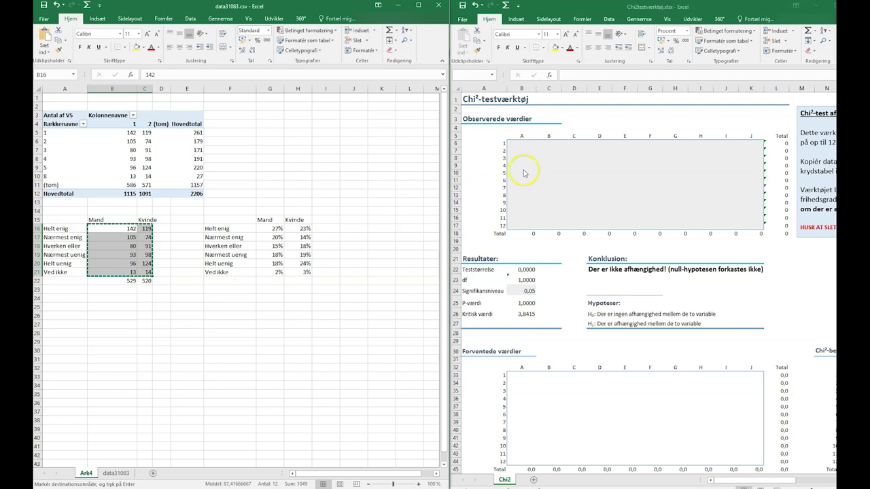
{"action": "left_click", "coordinate": [516, 143]}
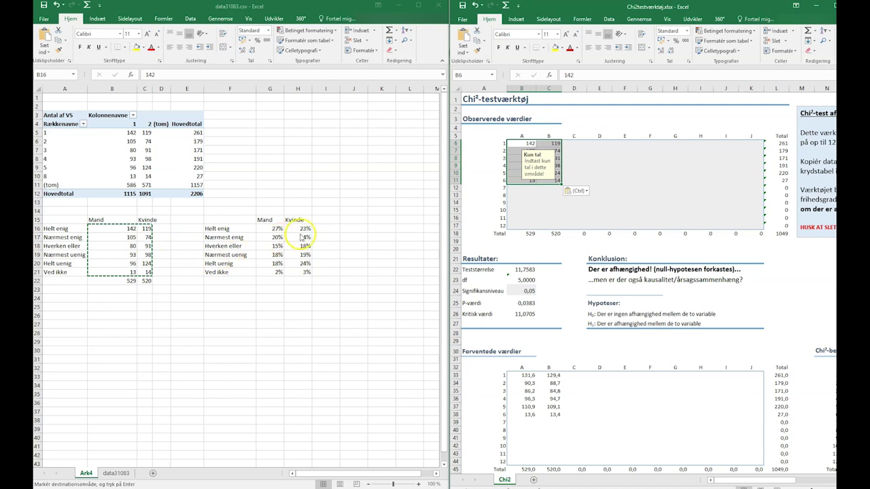
{"action": "left_click", "coordinate": [558, 199]}
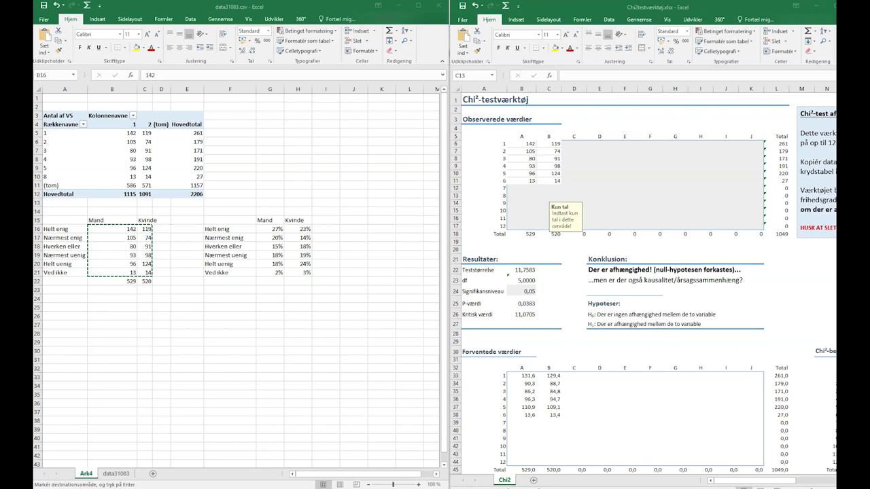
Maximize the Chi²-testværktøj window to show the observed, expected and chi² contribution tables
{"action": "double_click", "coordinate": [823, 5]}
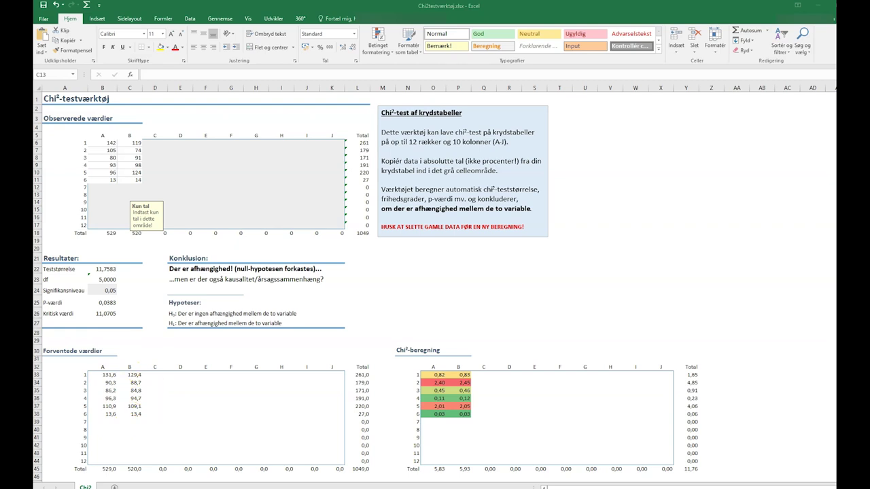
Switch back to the data31083 workbook holding the V181 pivot table
{"action": "key", "text": "alt+Tab"}
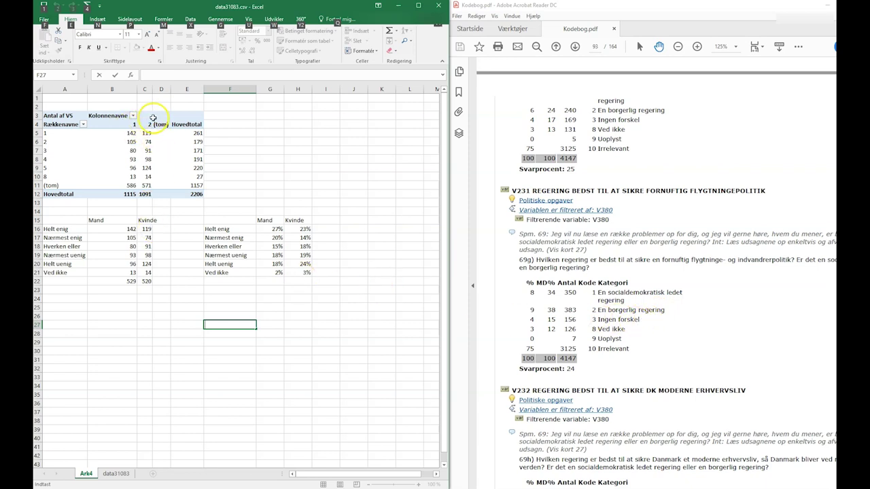
Replace V181 with V231 as the pivot table's row field, found by searching '231'
{"action": "left_click", "coordinate": [154, 117]}
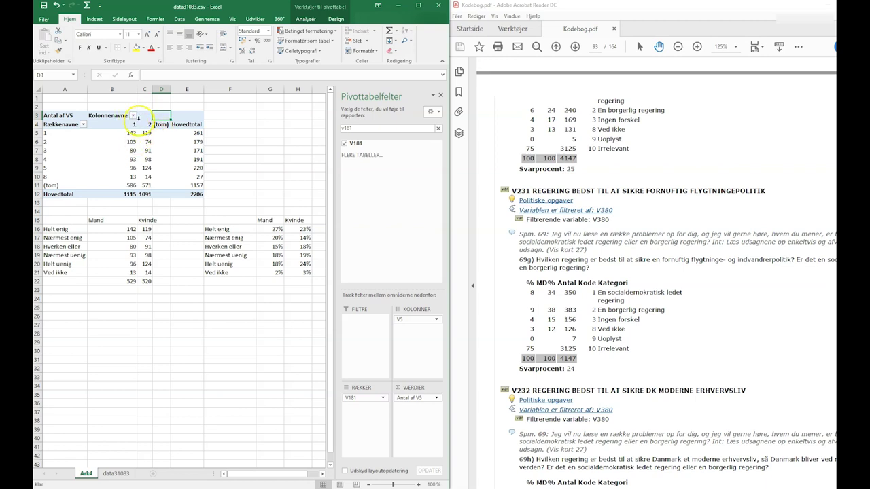
{"action": "left_click", "coordinate": [371, 397]}
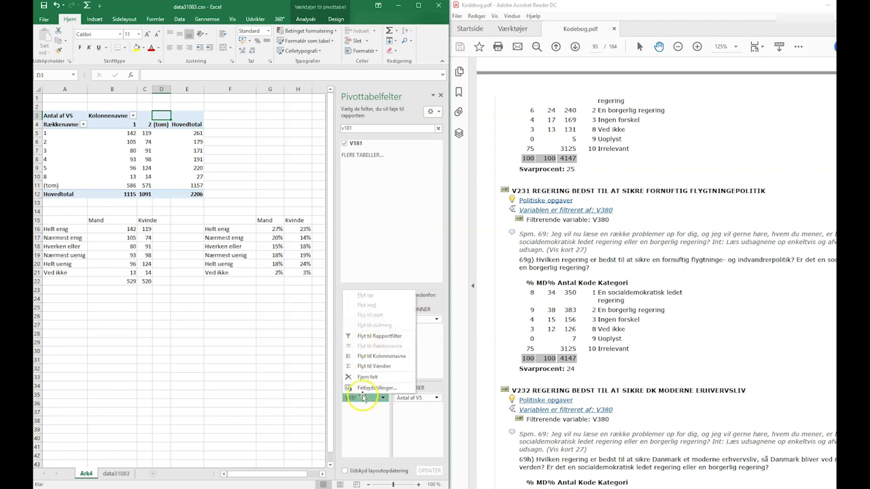
{"action": "left_click", "coordinate": [370, 378]}
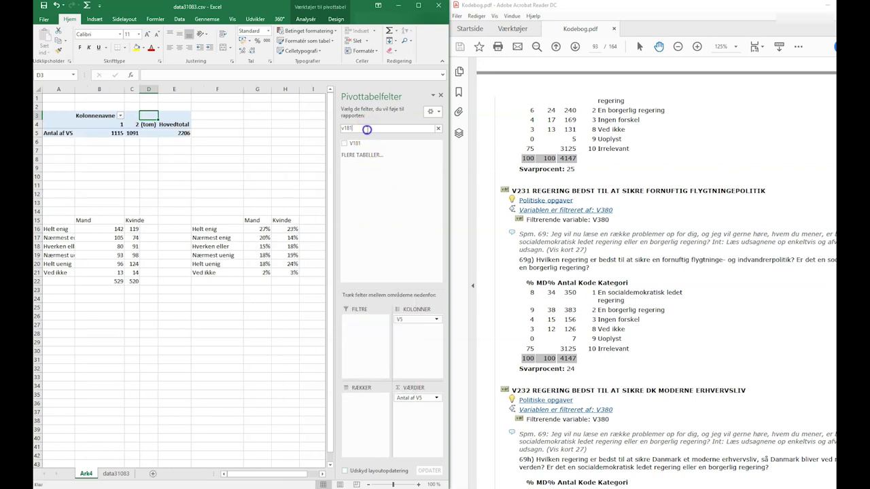
{"action": "key", "text": "BackSpace"}
{"action": "key", "text": "BackSpace"}
{"action": "key", "text": "BackSpace"}
{"action": "type", "text": "231"}
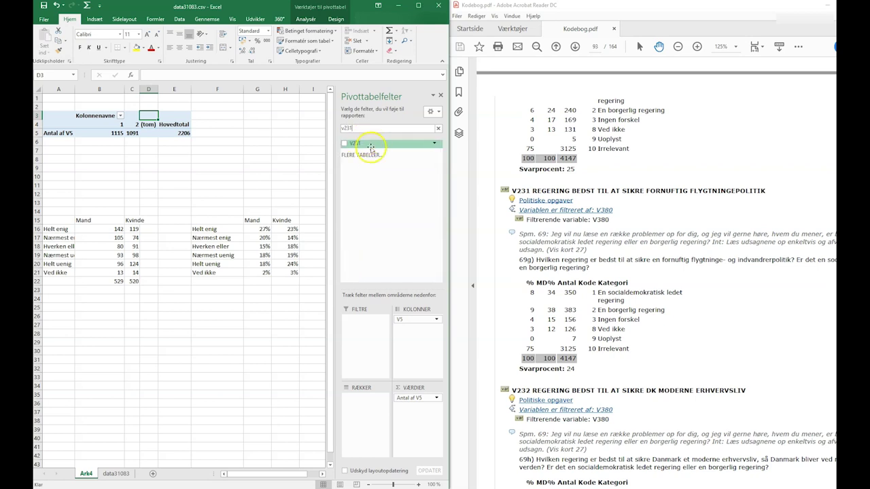
{"action": "left_click", "coordinate": [354, 128]}
{"action": "left_click_drag", "start_coordinate": [354, 143], "coordinate": [369, 402]}
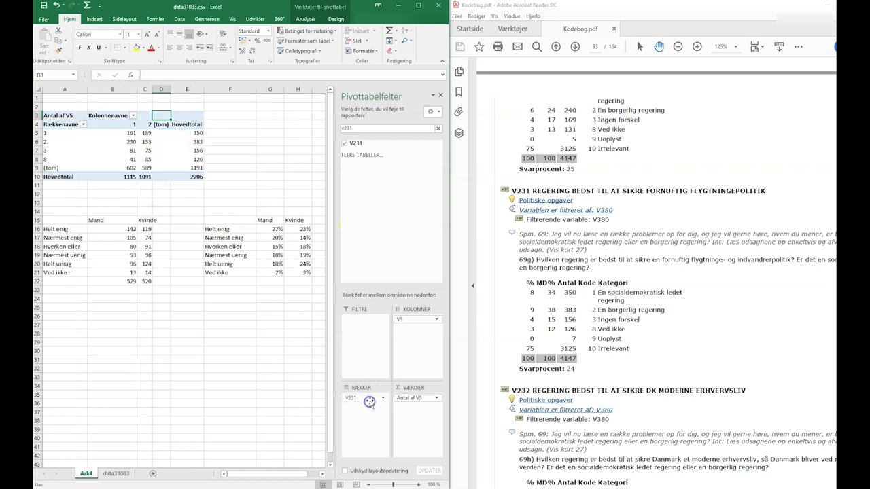